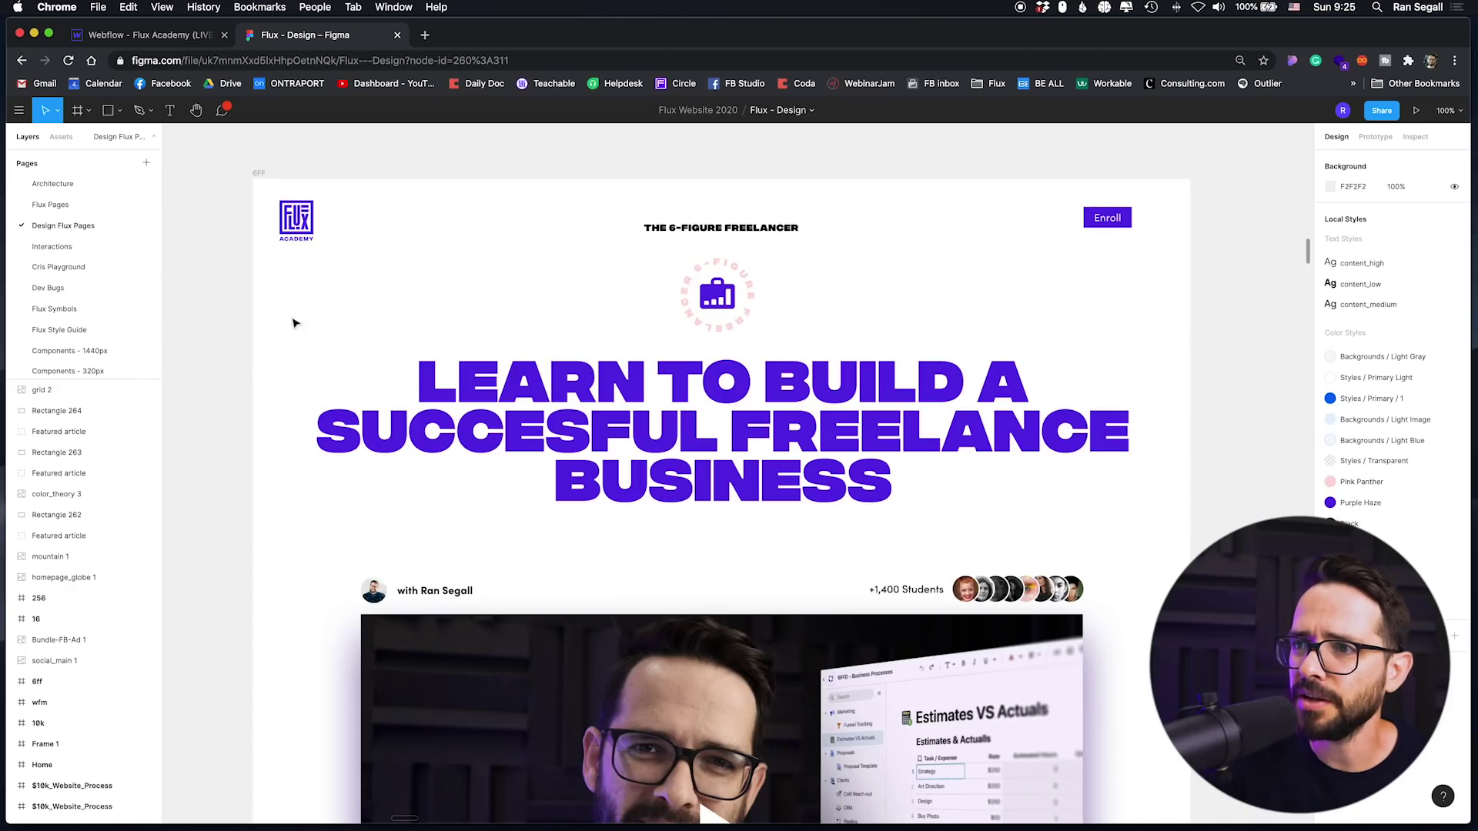
Preview the live Webflow course page without the editing panels, then exit preview
scroll(759, 611, "down", 10)
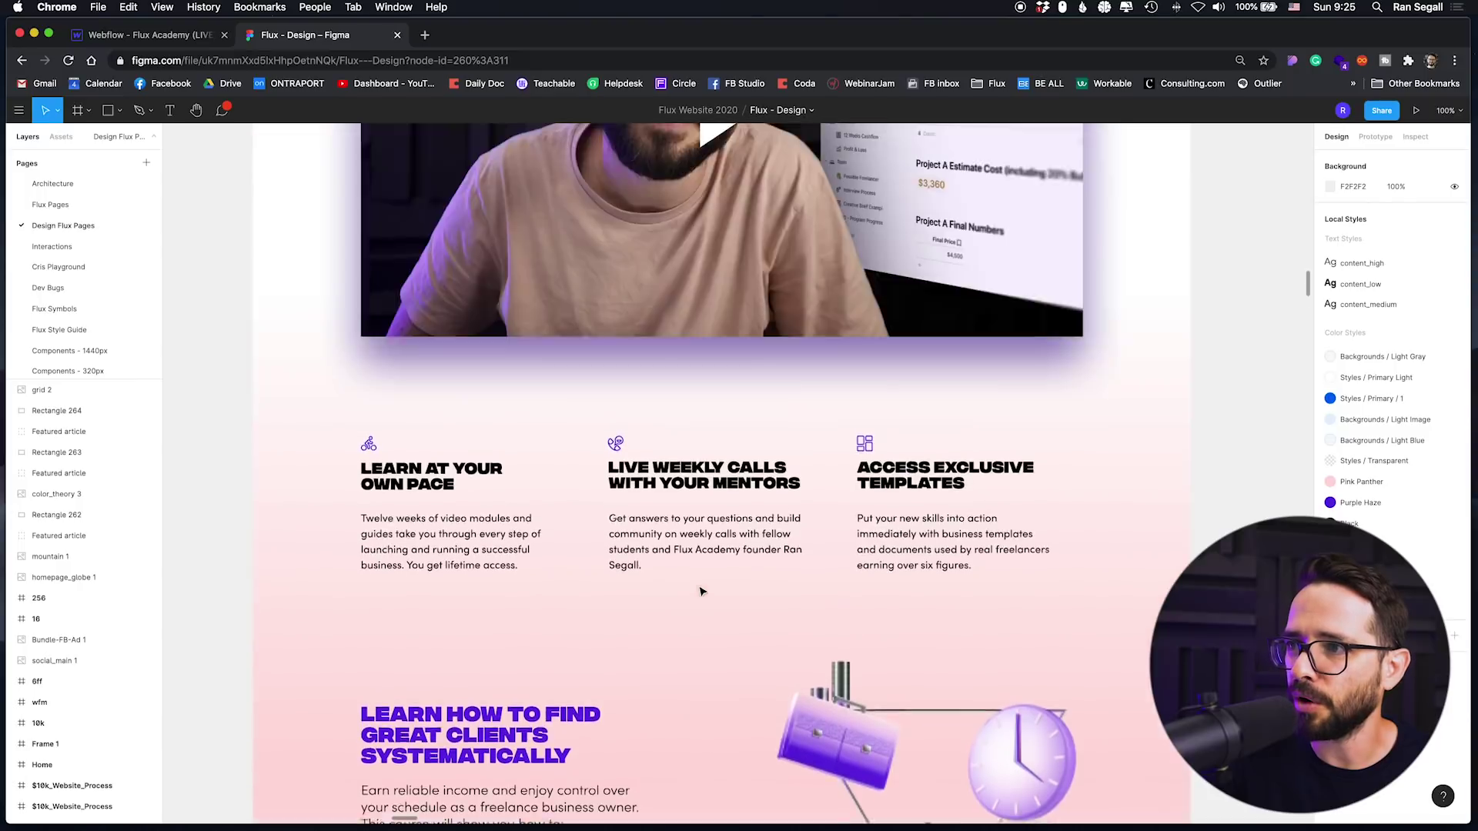
scroll(700, 592, "up", 10)
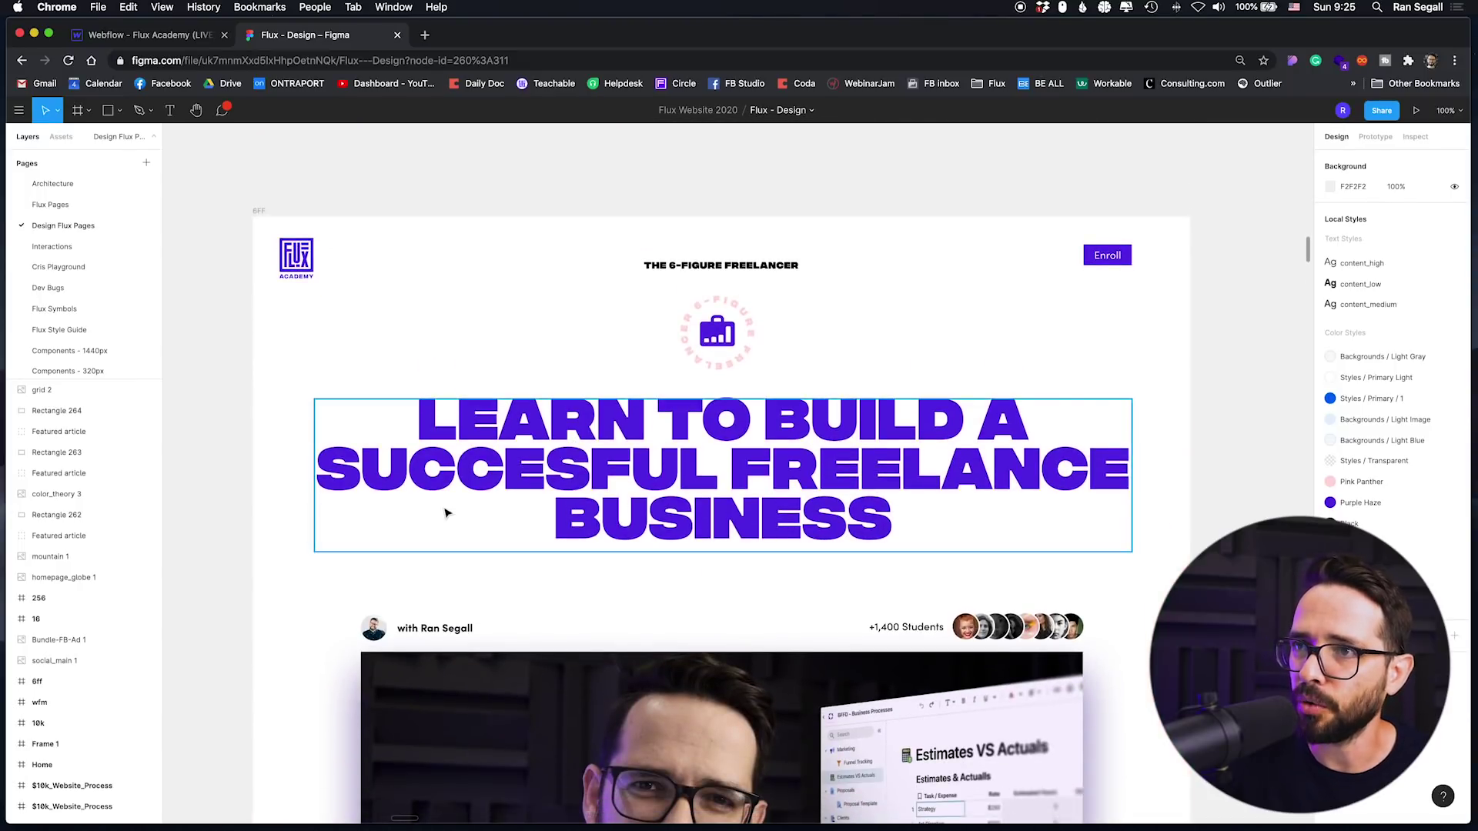
left_click(122, 36)
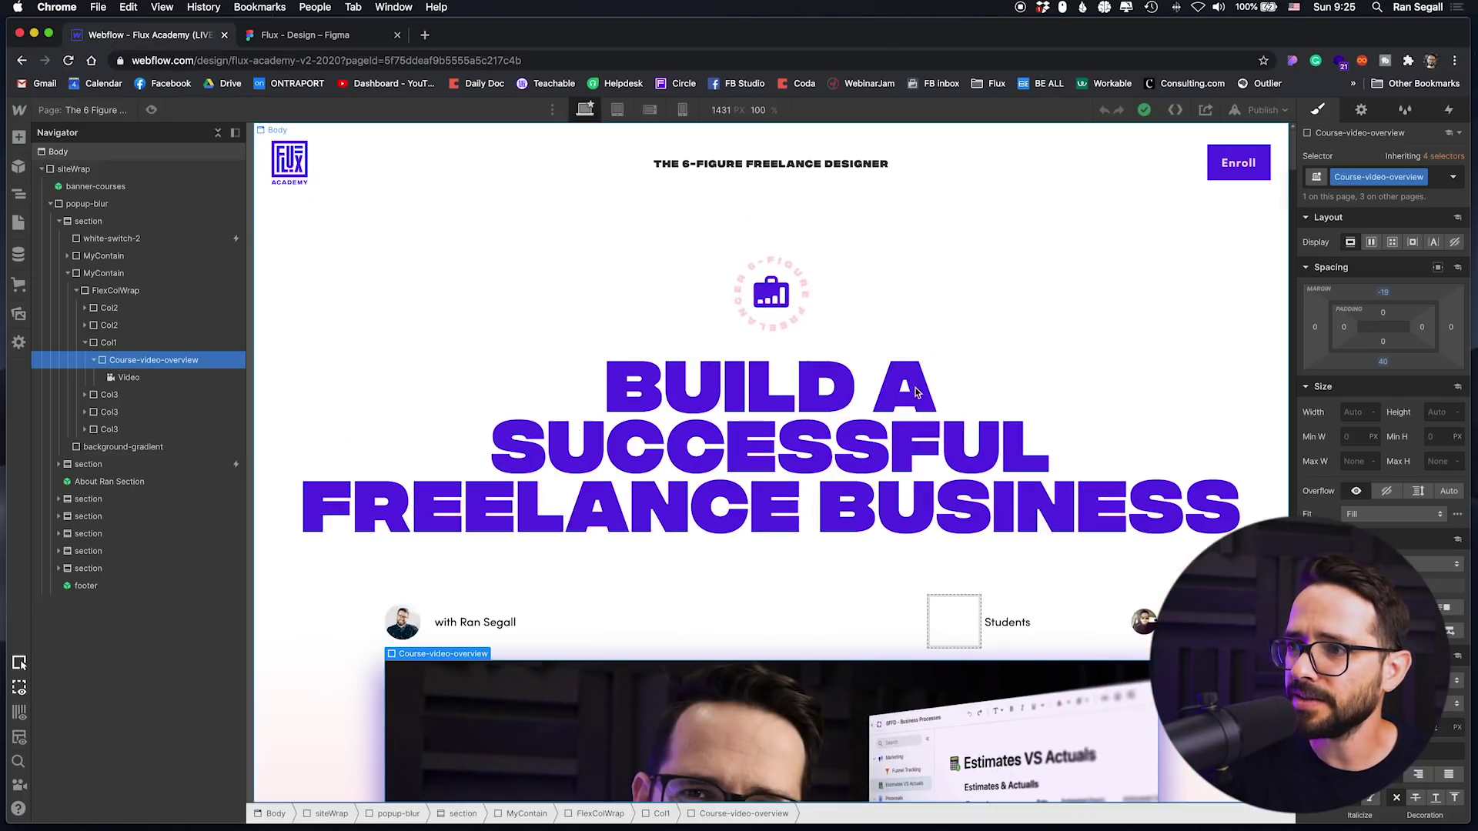
left_click(151, 110)
scroll(478, 379, "down", 5)
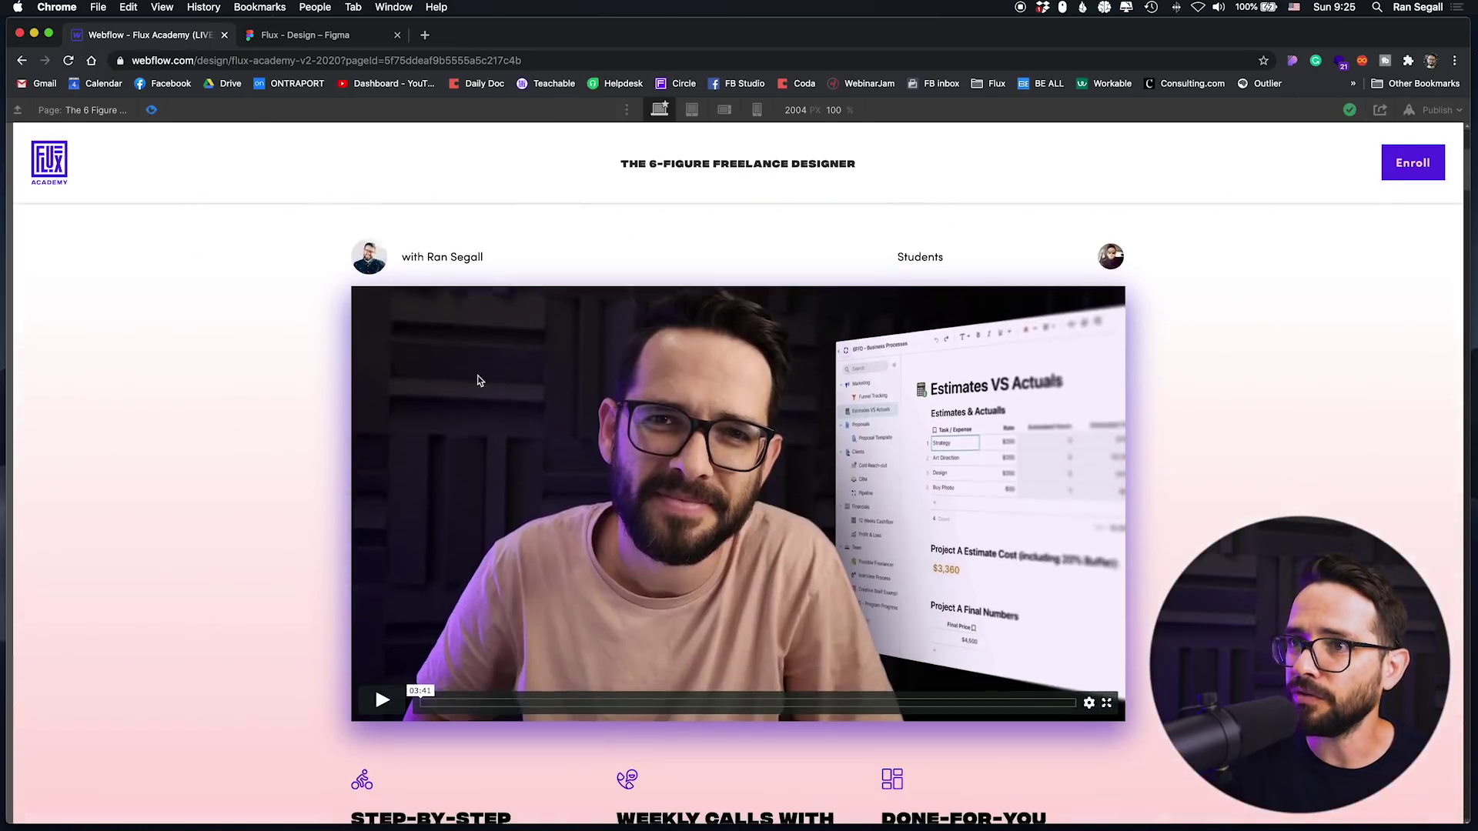
scroll(154, 135, "up", 5)
left_click(152, 110)
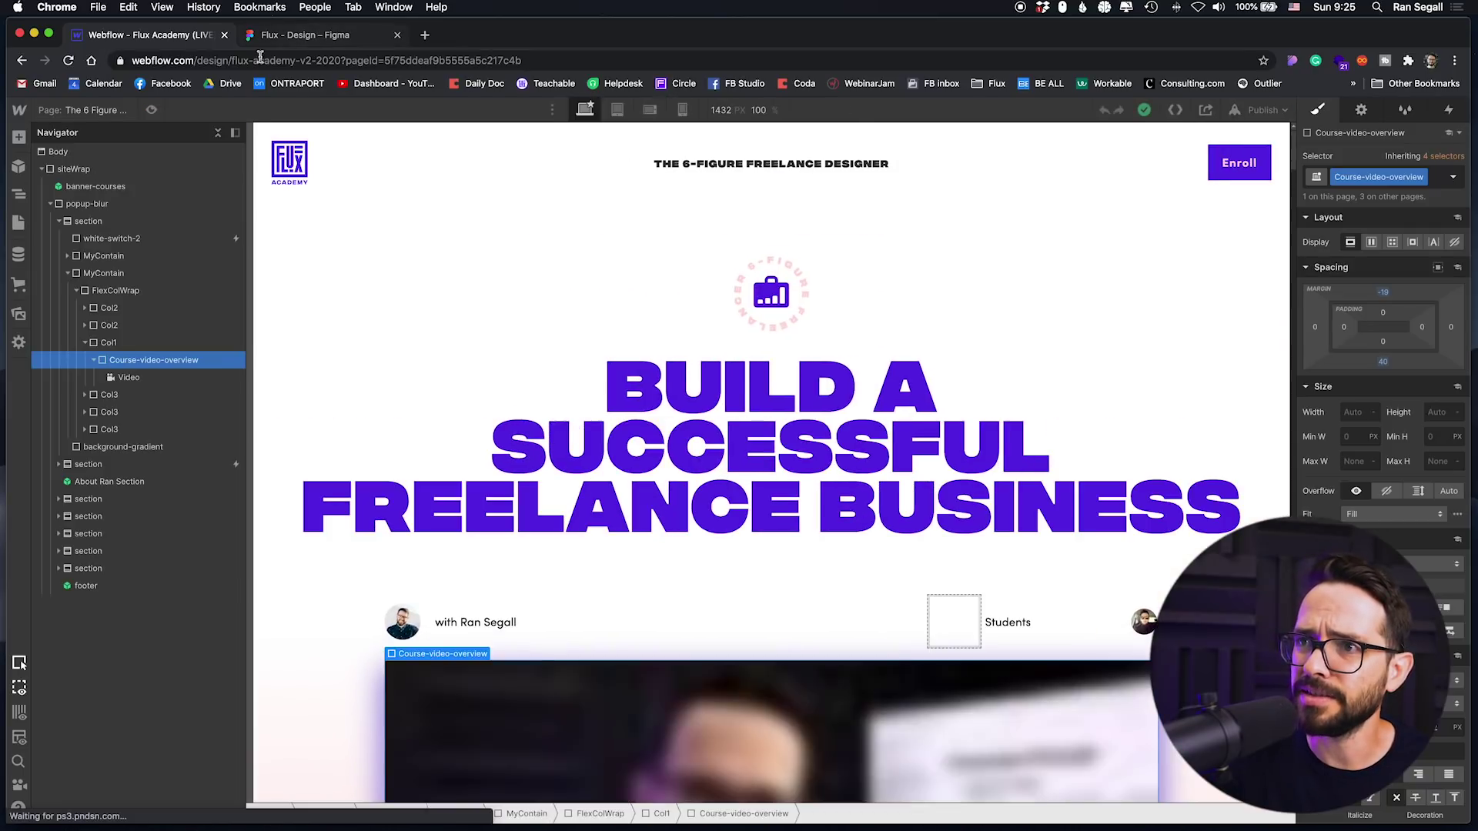
In the Figma design, centre the author row under the headline with the students row below
left_click(305, 35)
scroll(264, 616, "down", 4)
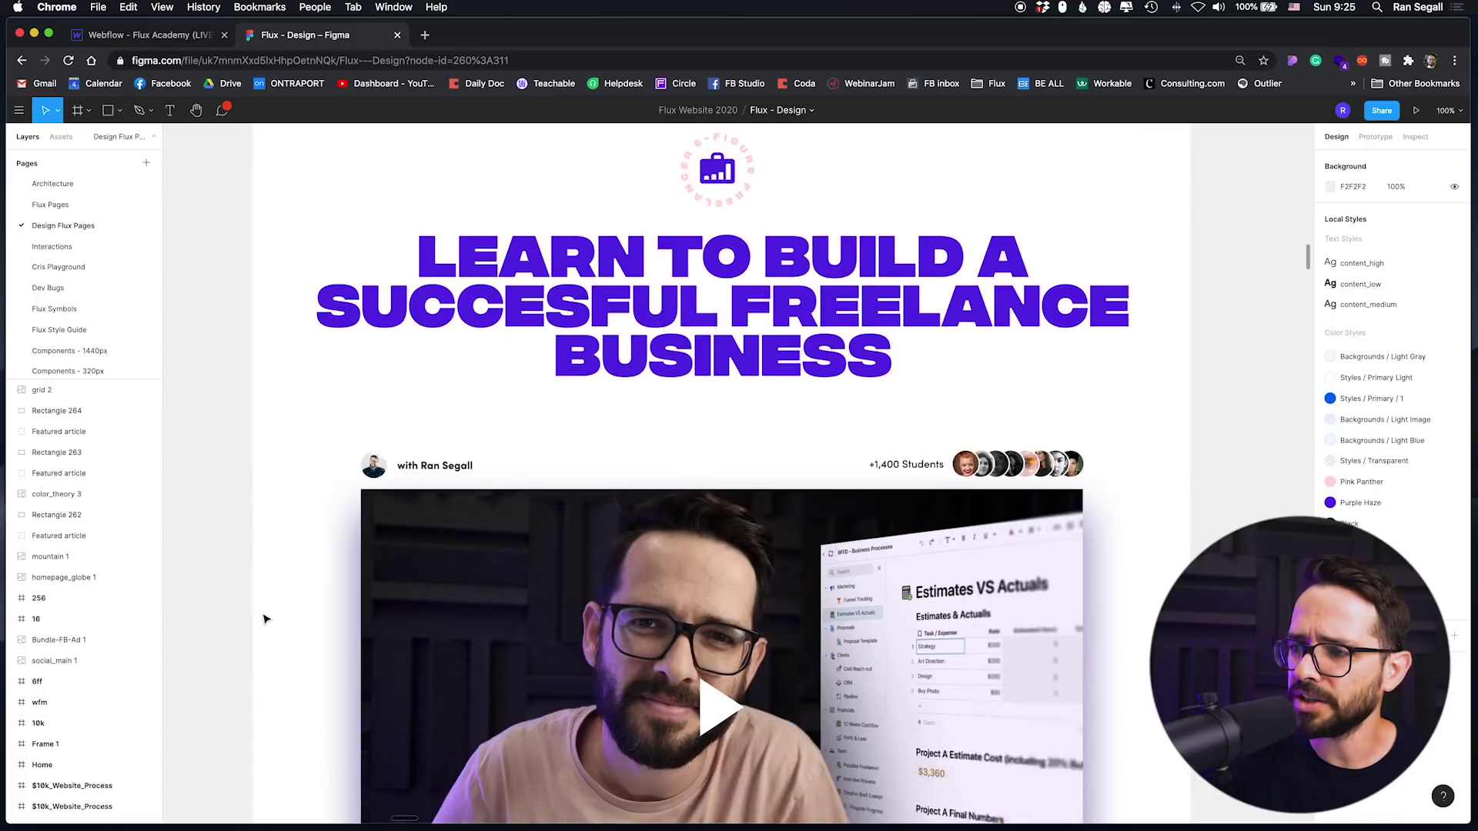
scroll(300, 541, "up", 3)
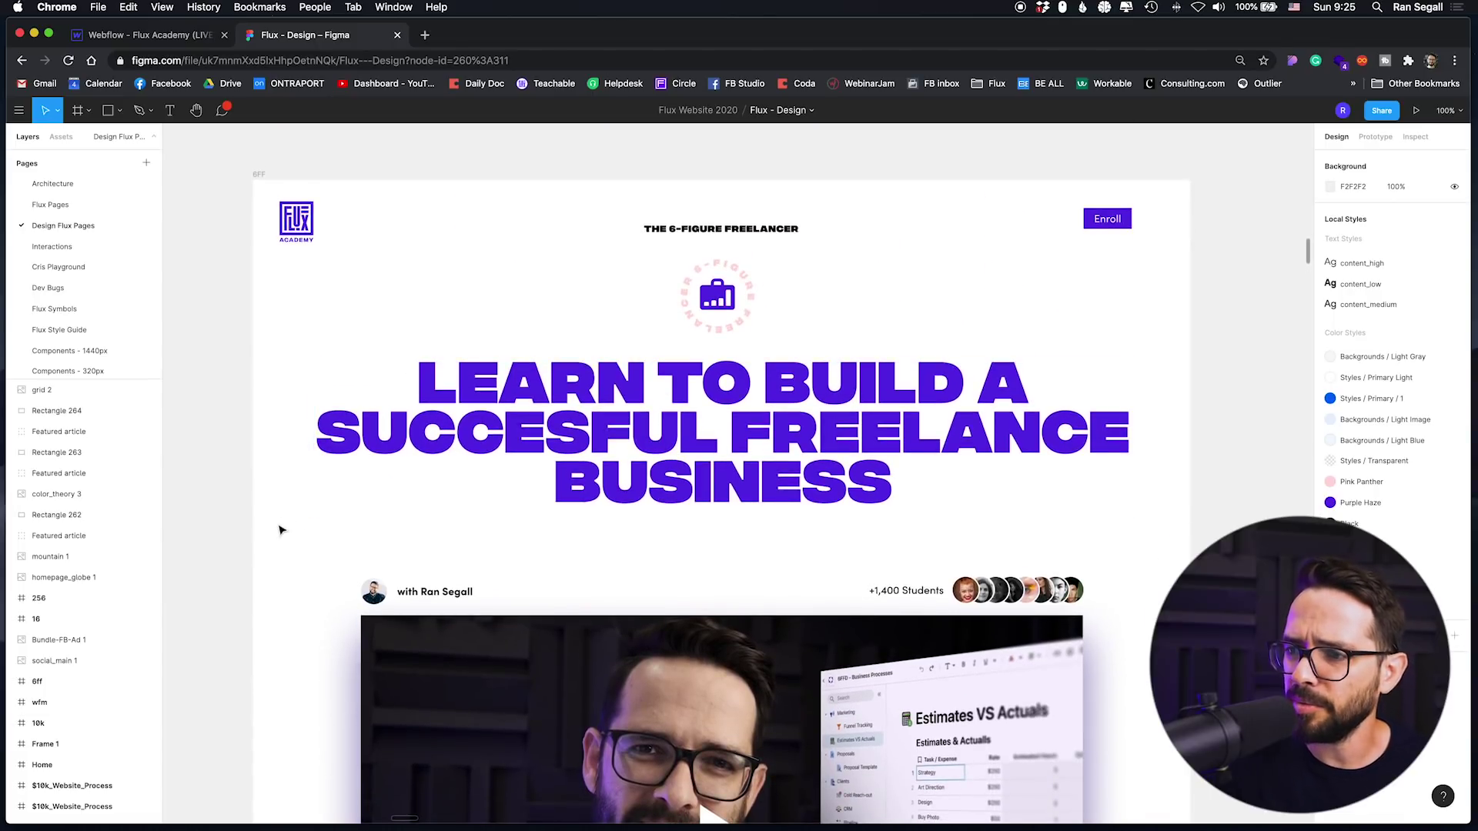
scroll(372, 532, "down", 2)
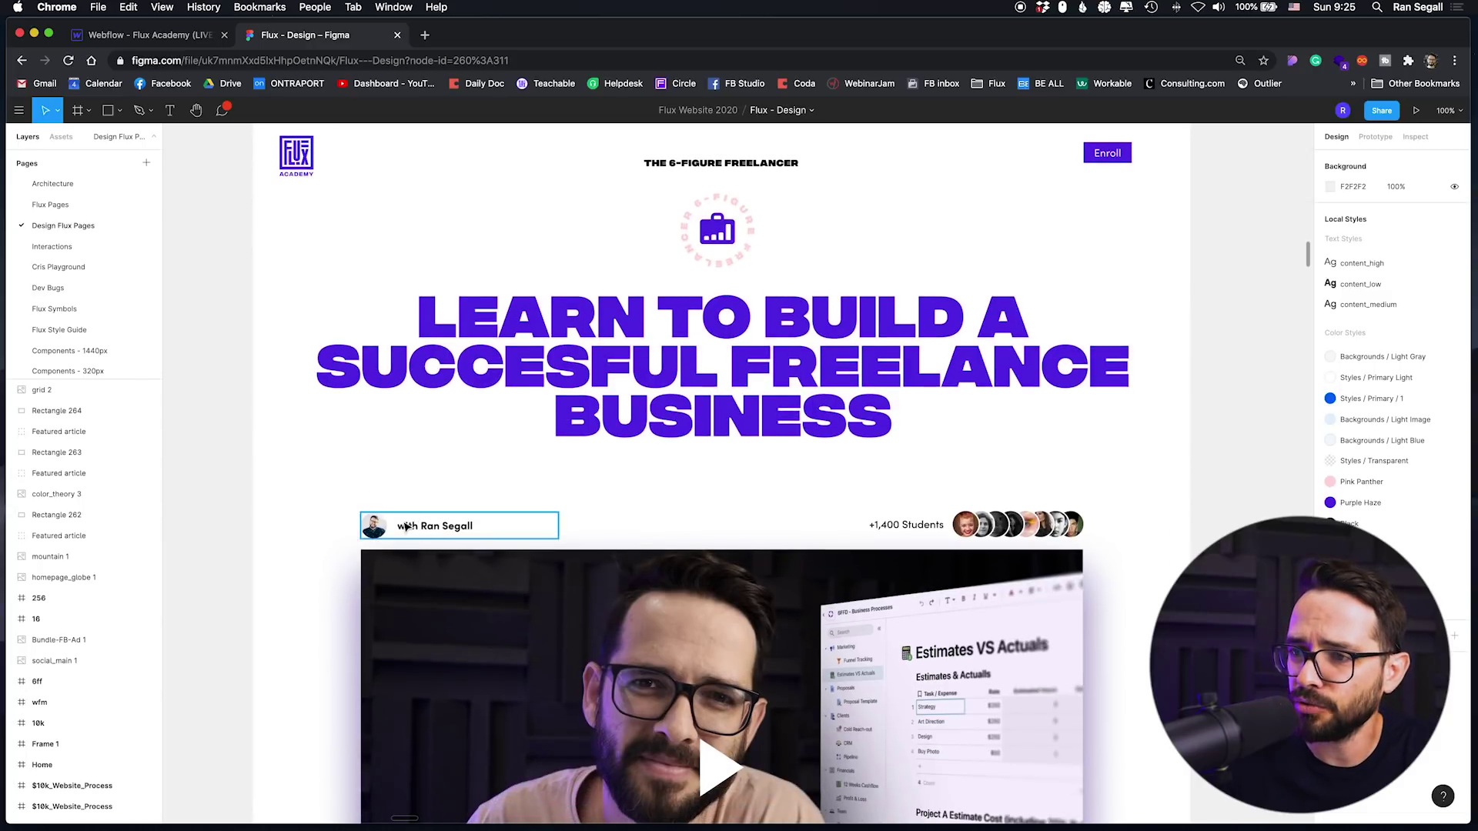
left_click_drag(403, 529, 693, 475)
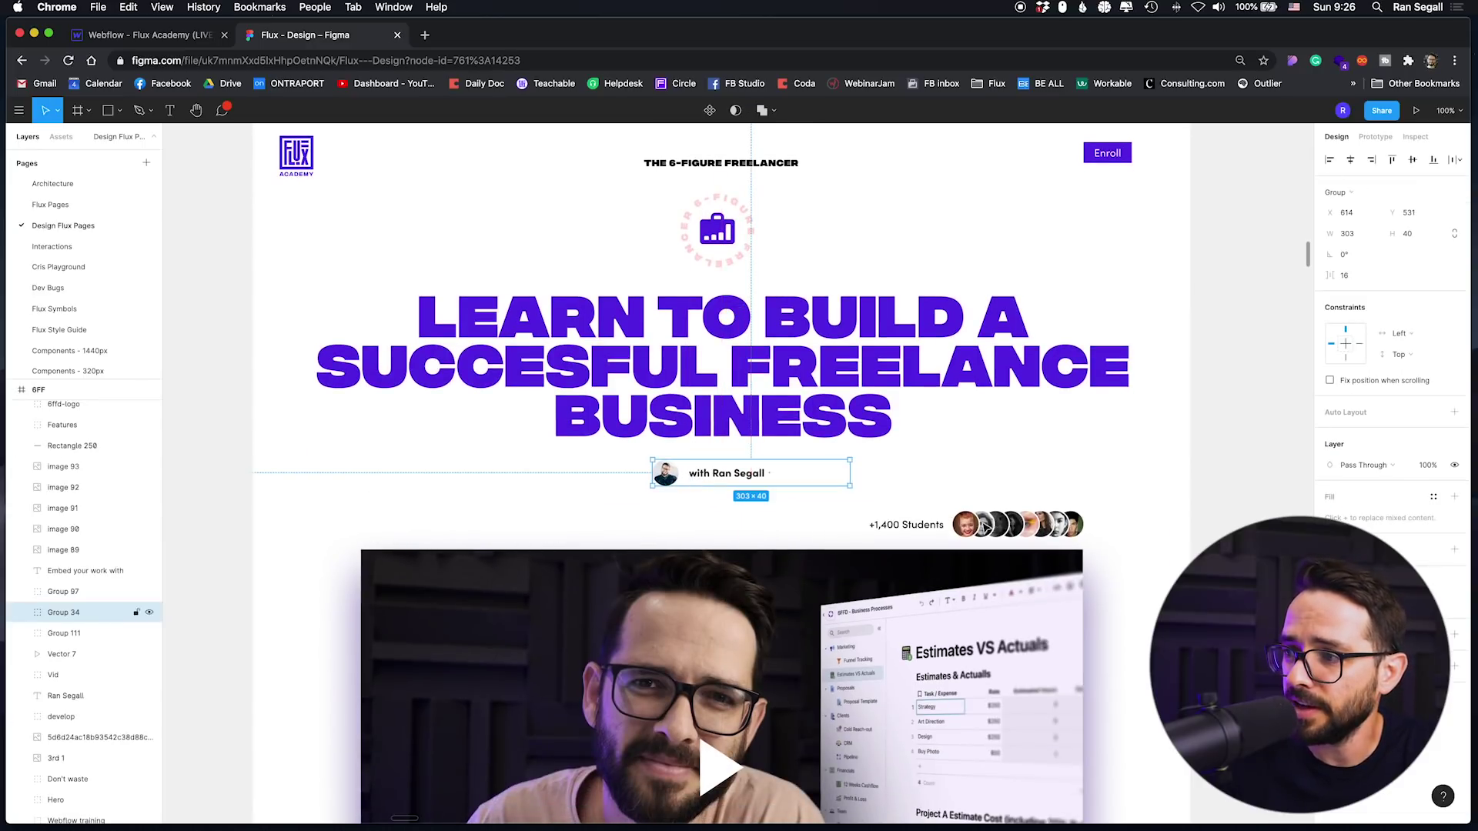
left_click_drag(1045, 526, 764, 511)
Stretch the course video group to both frame edges, then undo back to the original layout
scroll(431, 501, "down", 4)
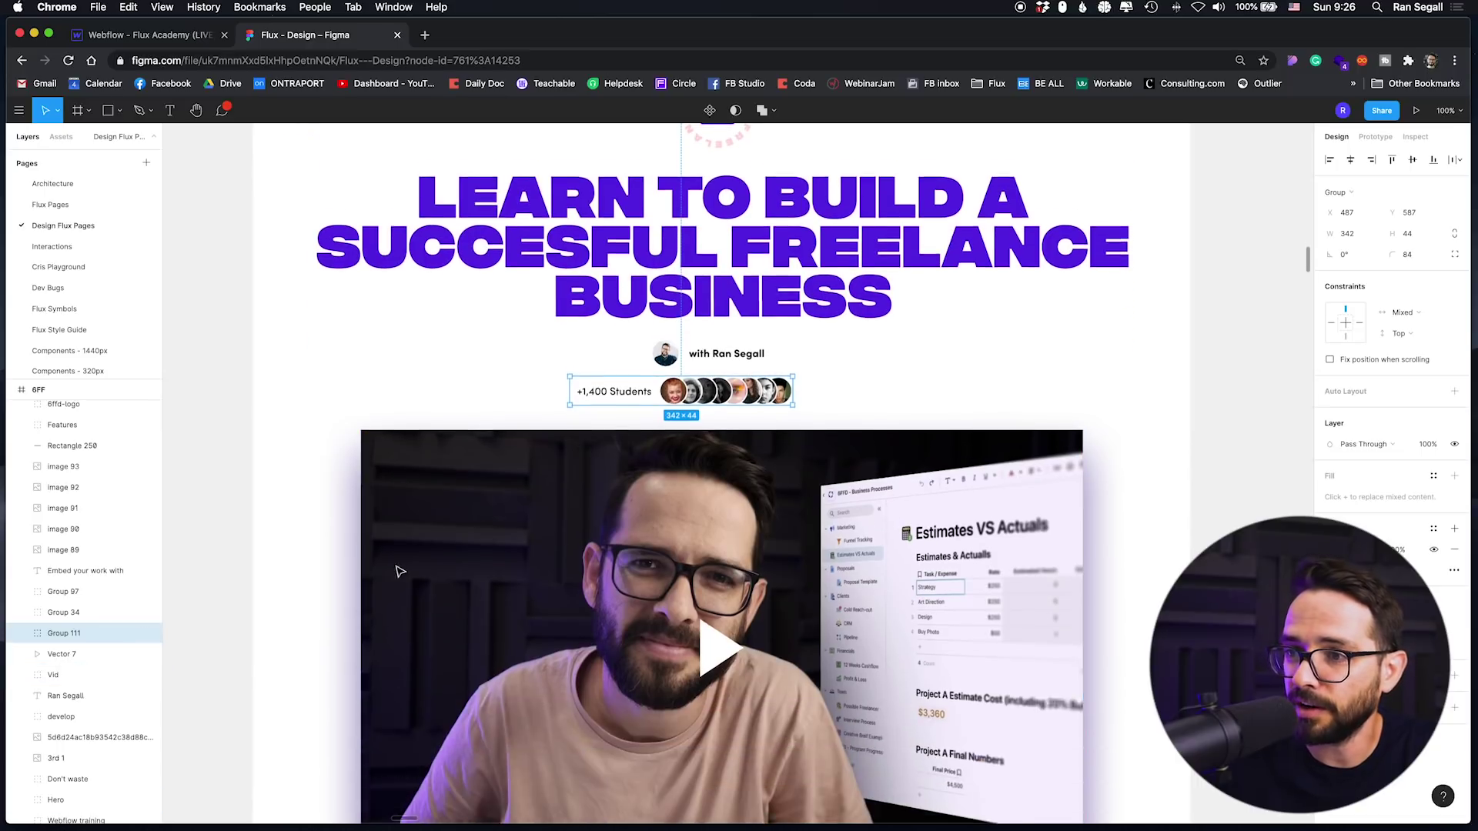
left_click(400, 551)
left_click_drag(335, 523, 255, 515)
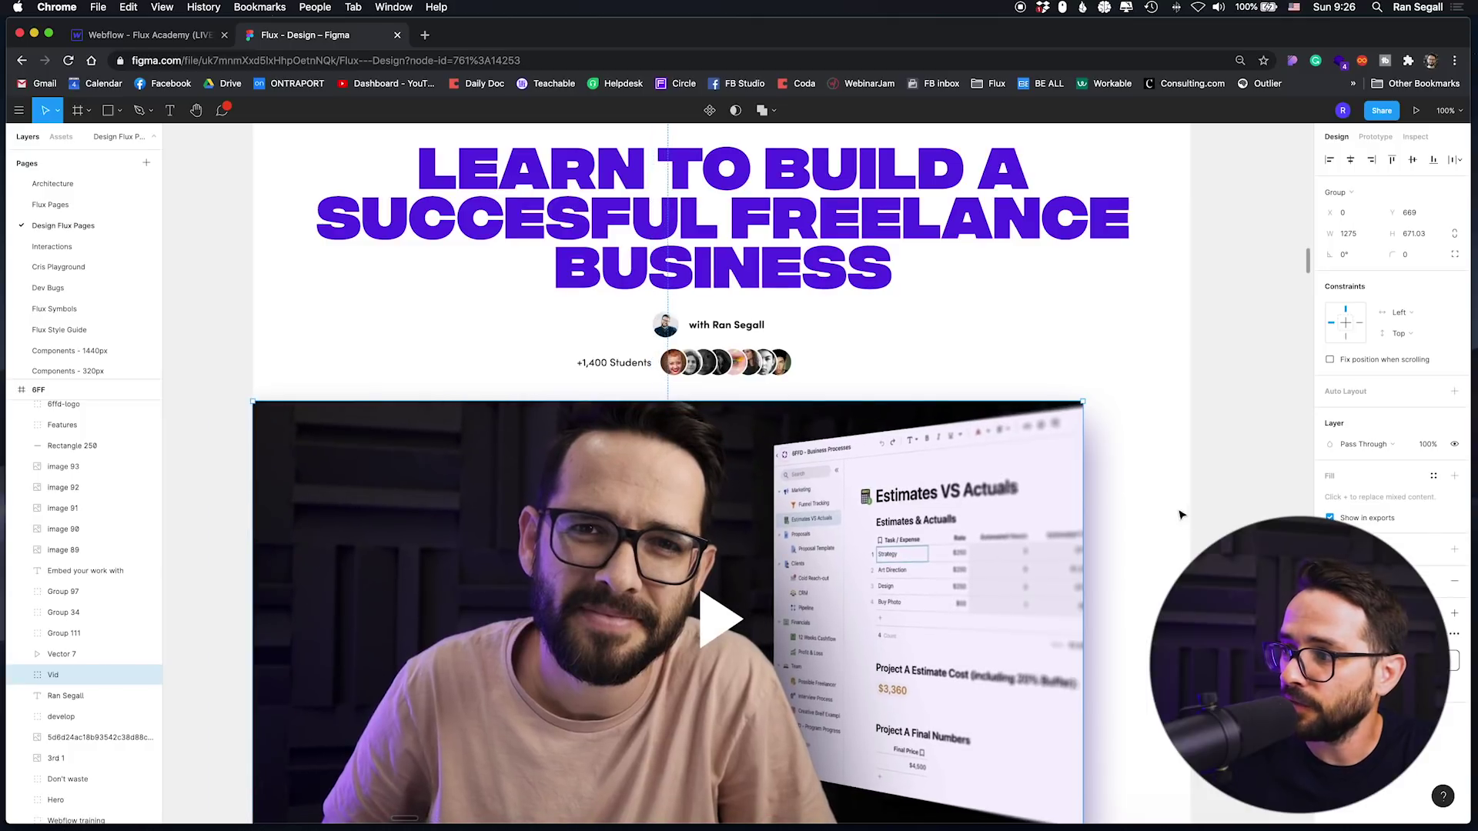
left_click_drag(1082, 505, 1196, 500)
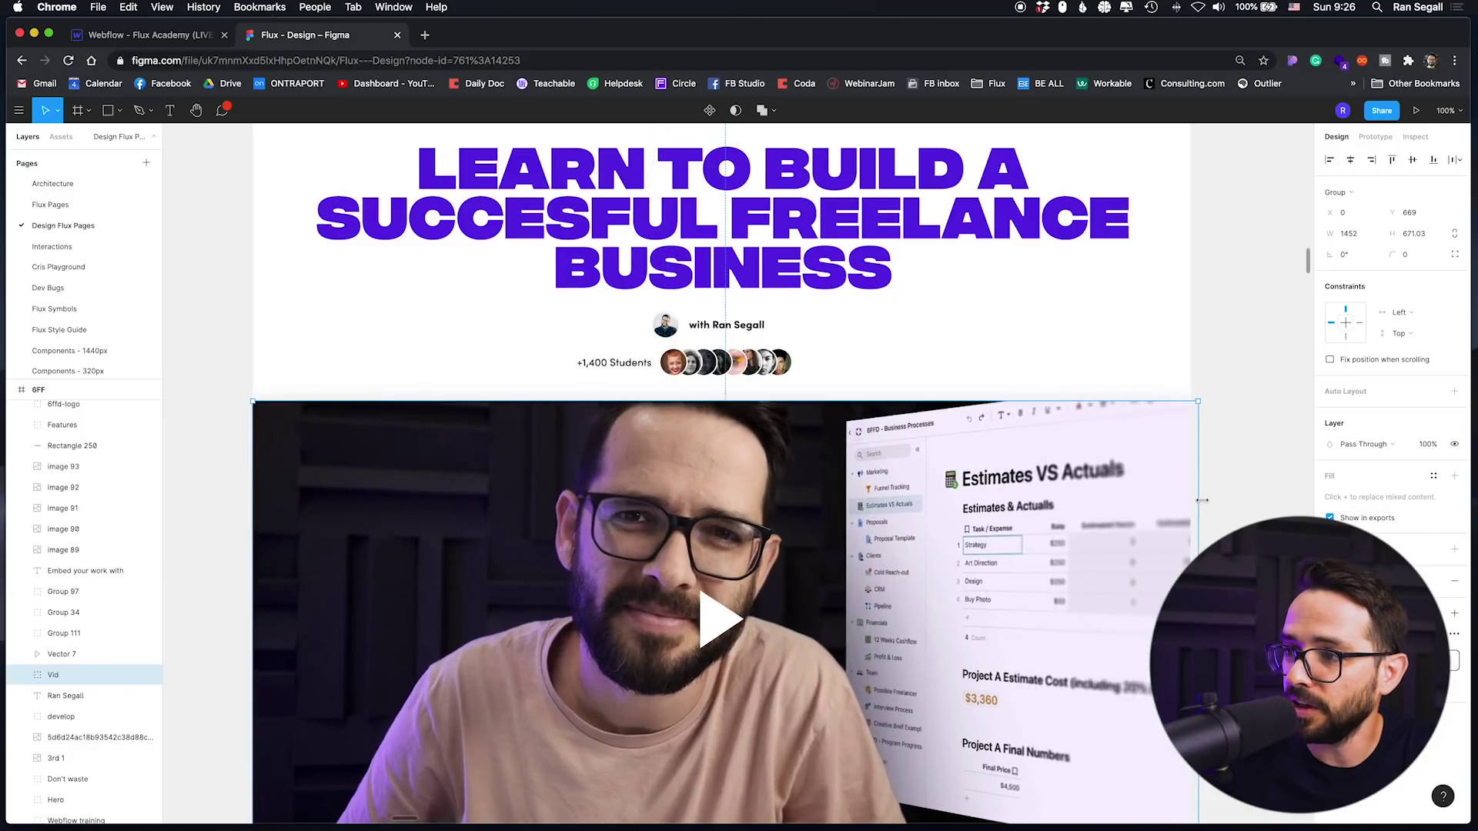
scroll(1197, 500, "up", 2)
scroll(1060, 585, "up", 4)
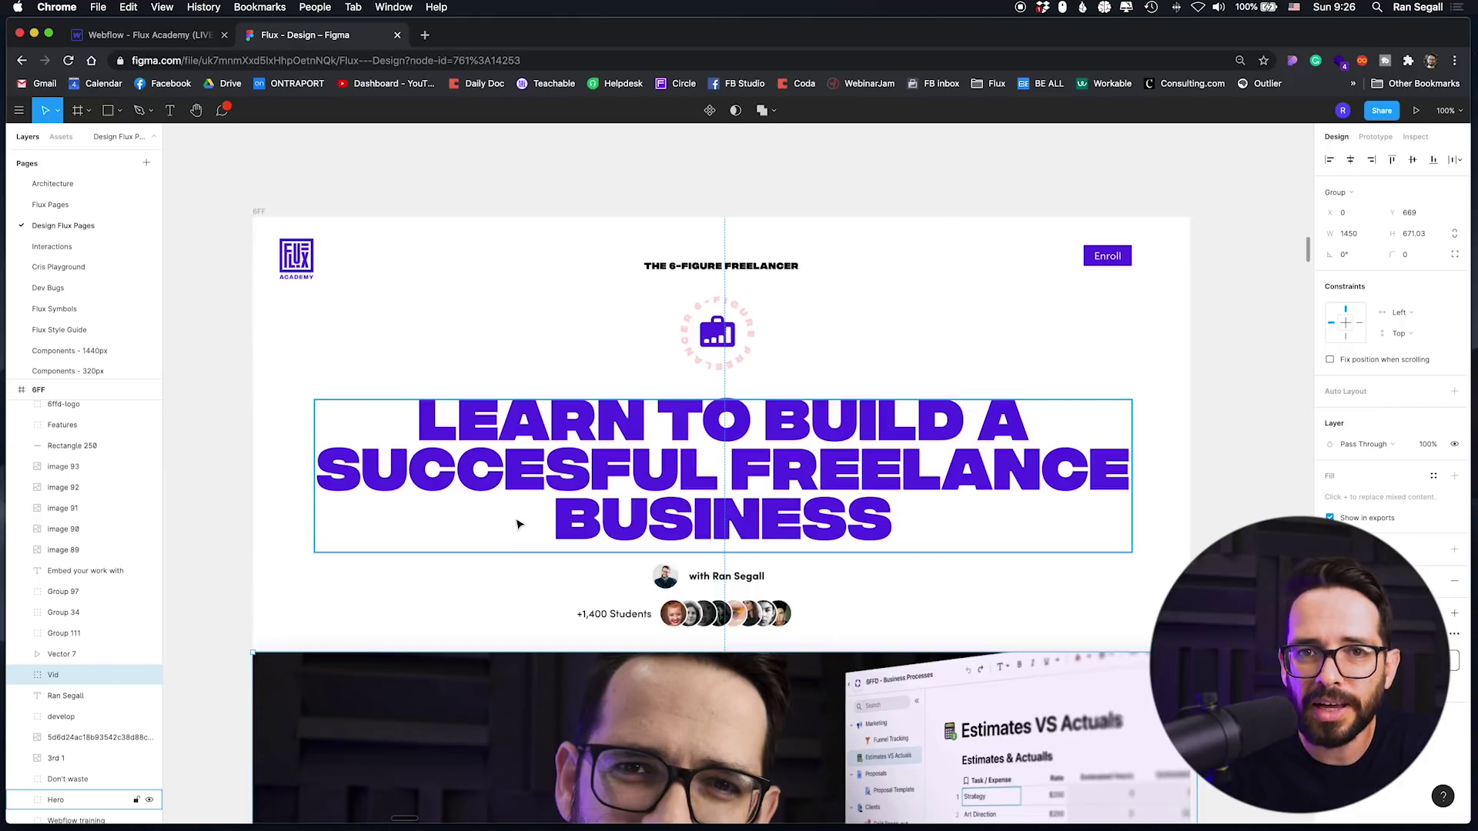
key("ctrl+z")
scroll(516, 525, "down", 3)
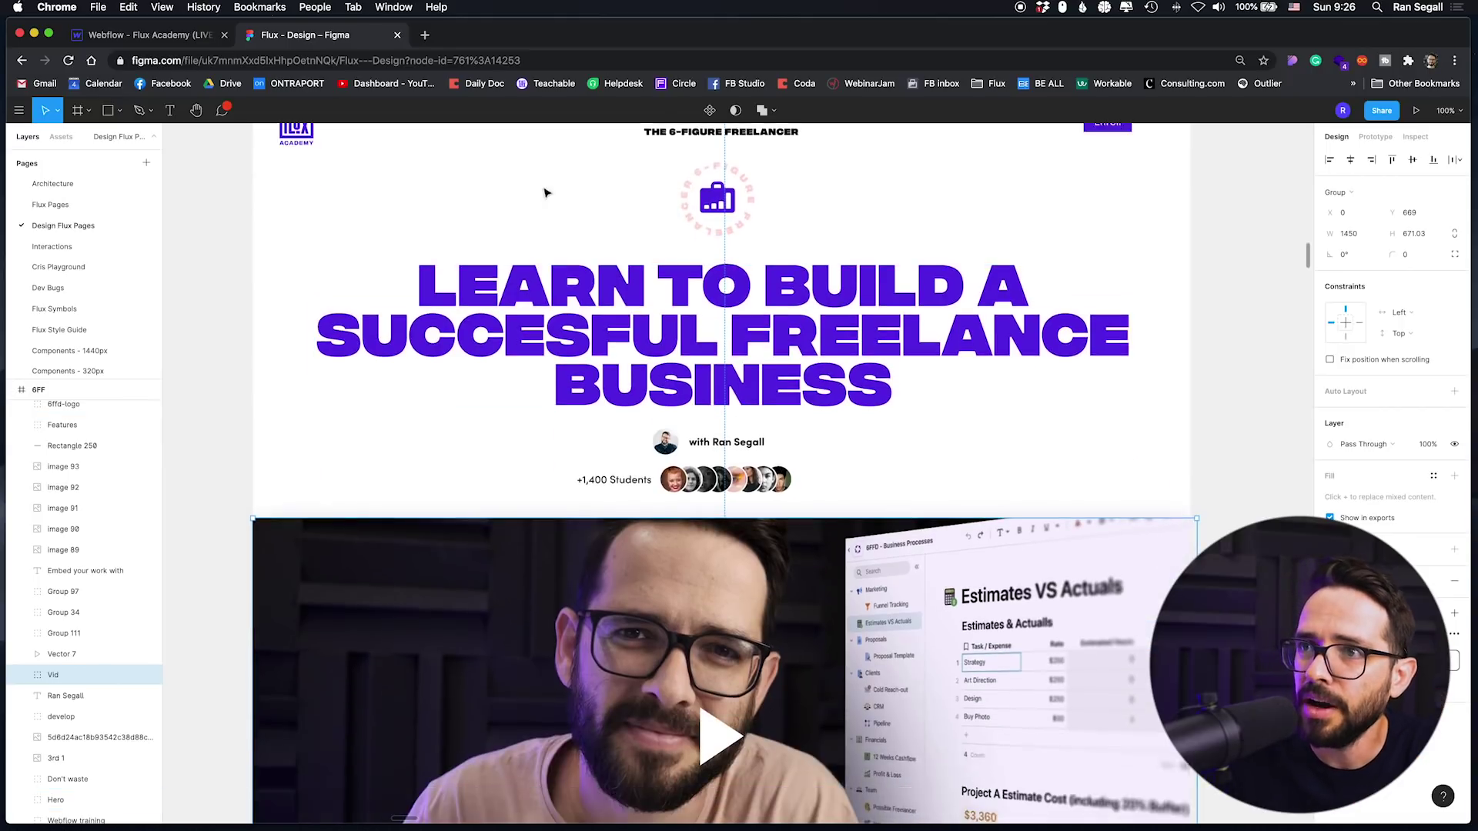
key("ctrl+z")
key("ctrl+z")
key("ctrl+z")
key("ctrl+z")
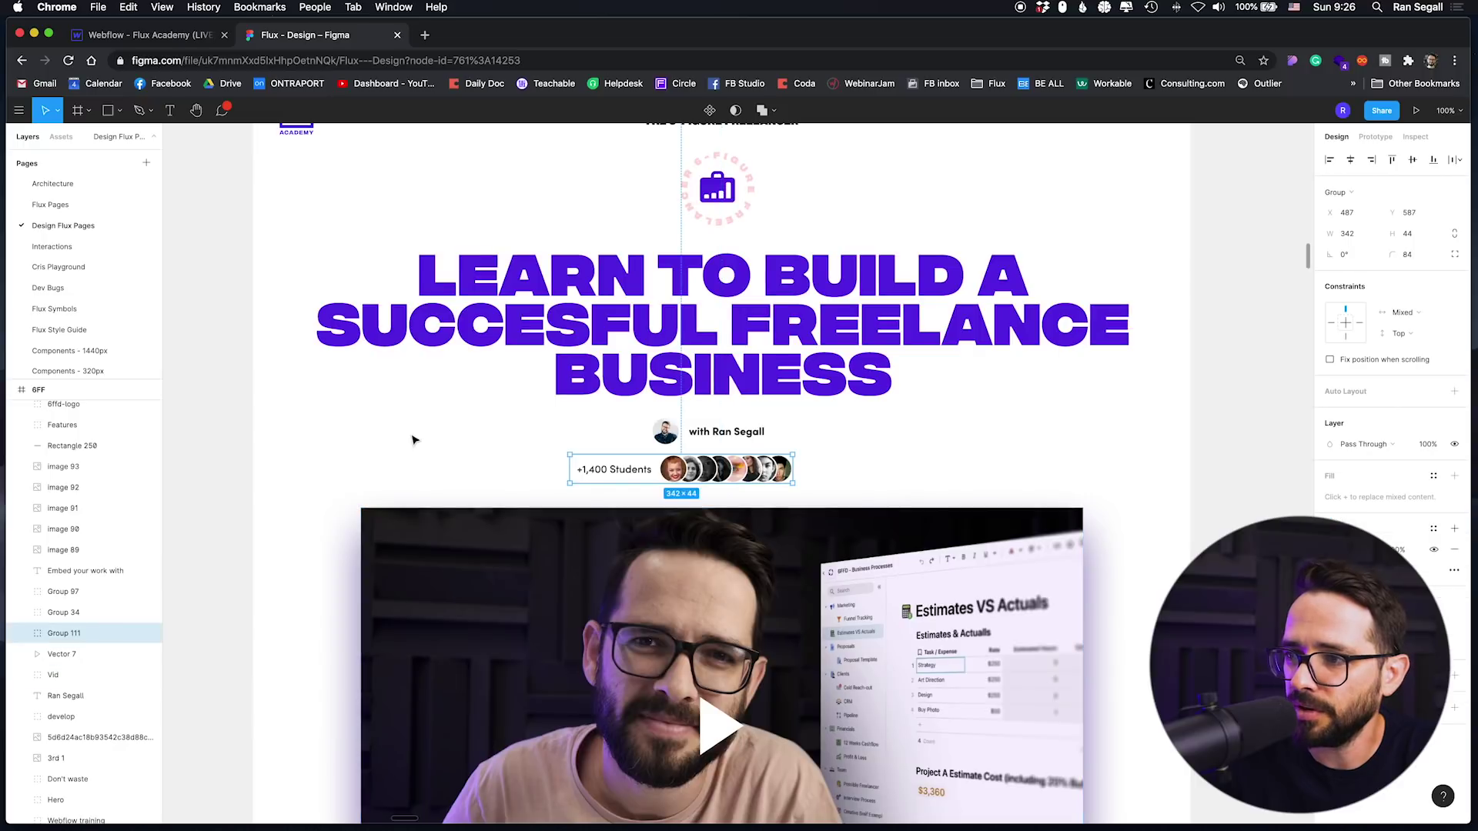
In the Webflow designer, inspect the hero's author column, students column and their container
left_click(150, 34)
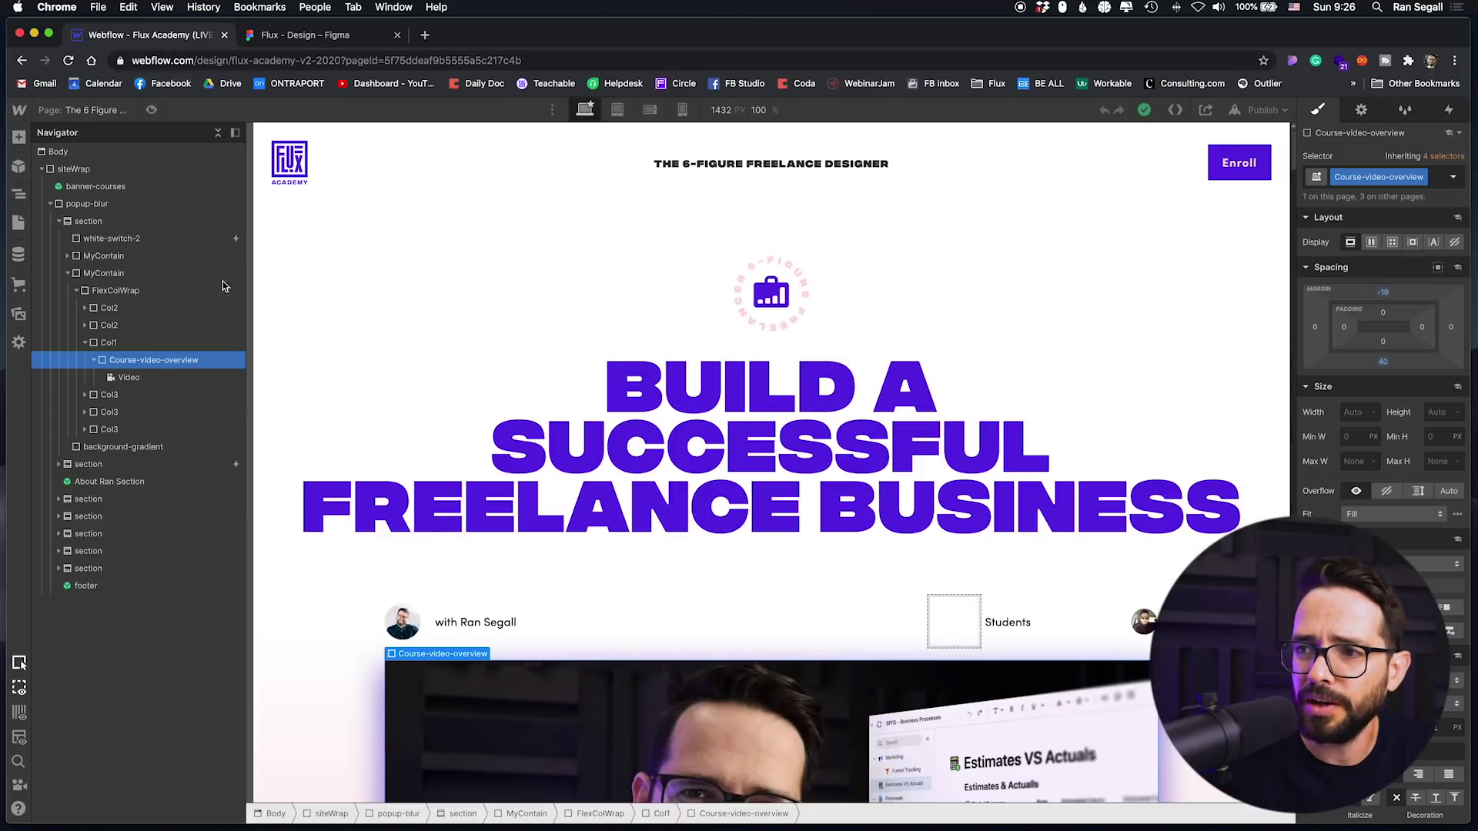
left_click(546, 623)
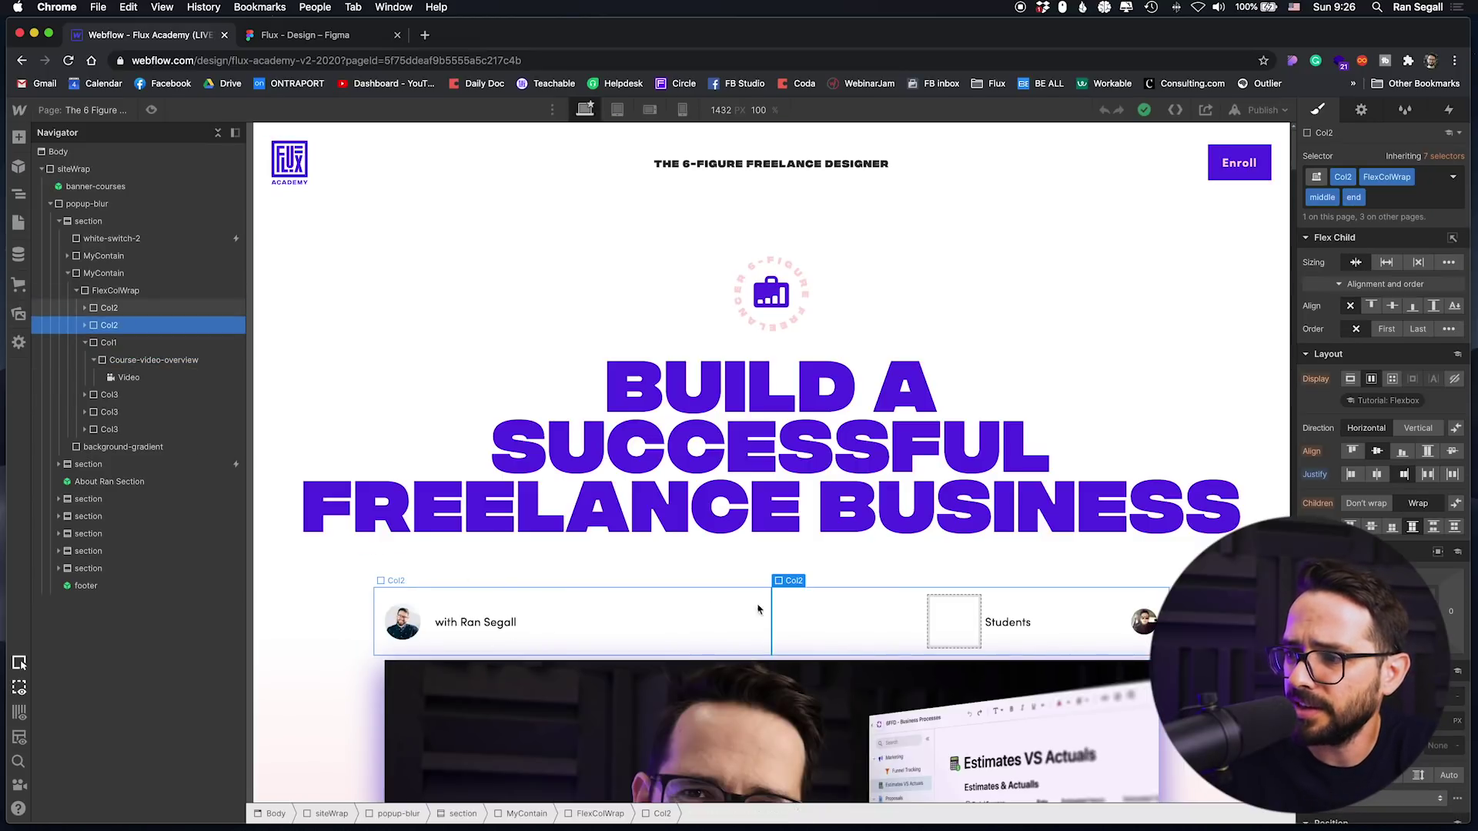
left_click(829, 608)
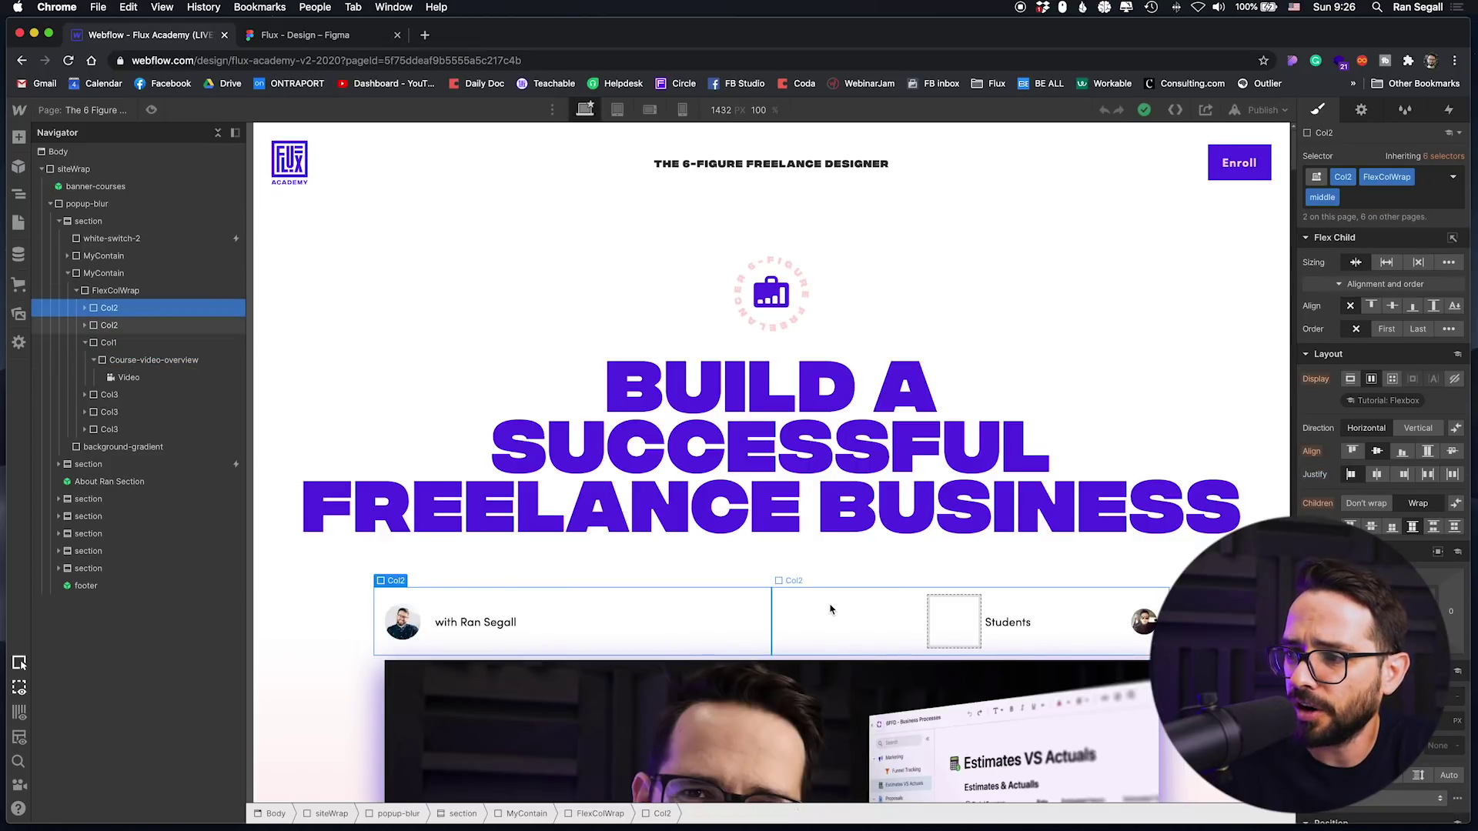
left_click(452, 608)
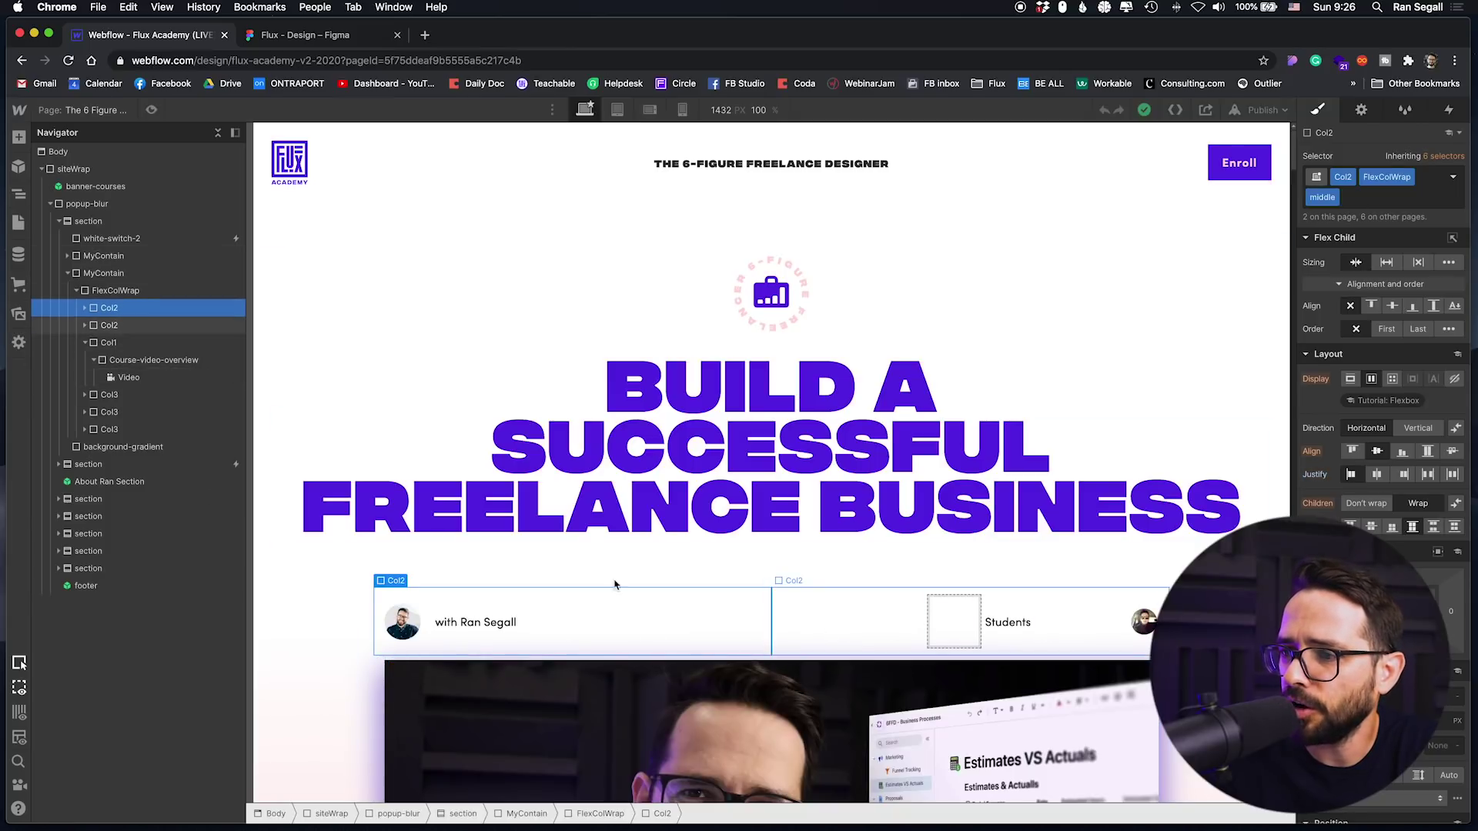
left_click(770, 639)
scroll(716, 620, "down", 2)
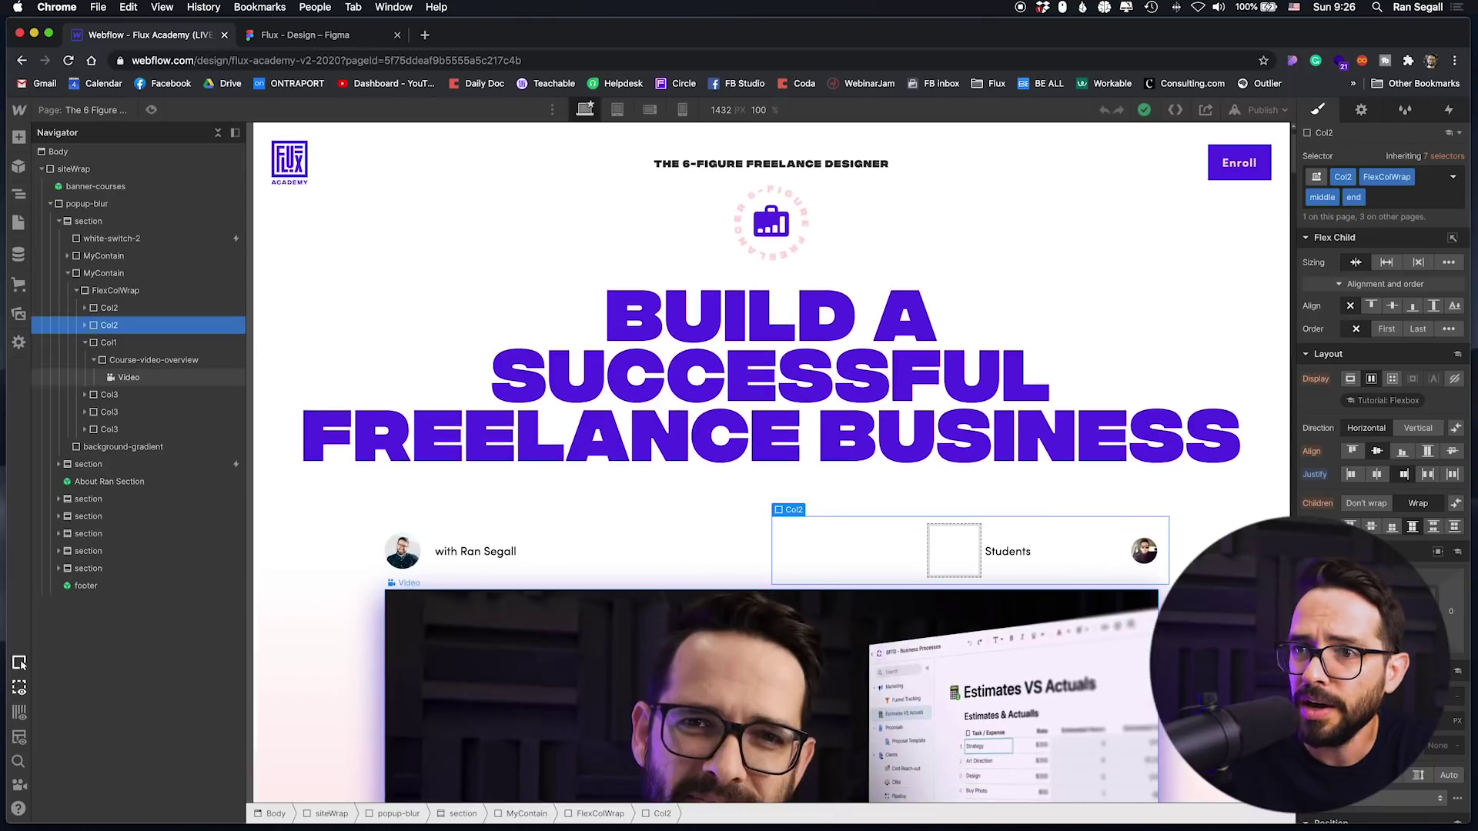
left_click(122, 271)
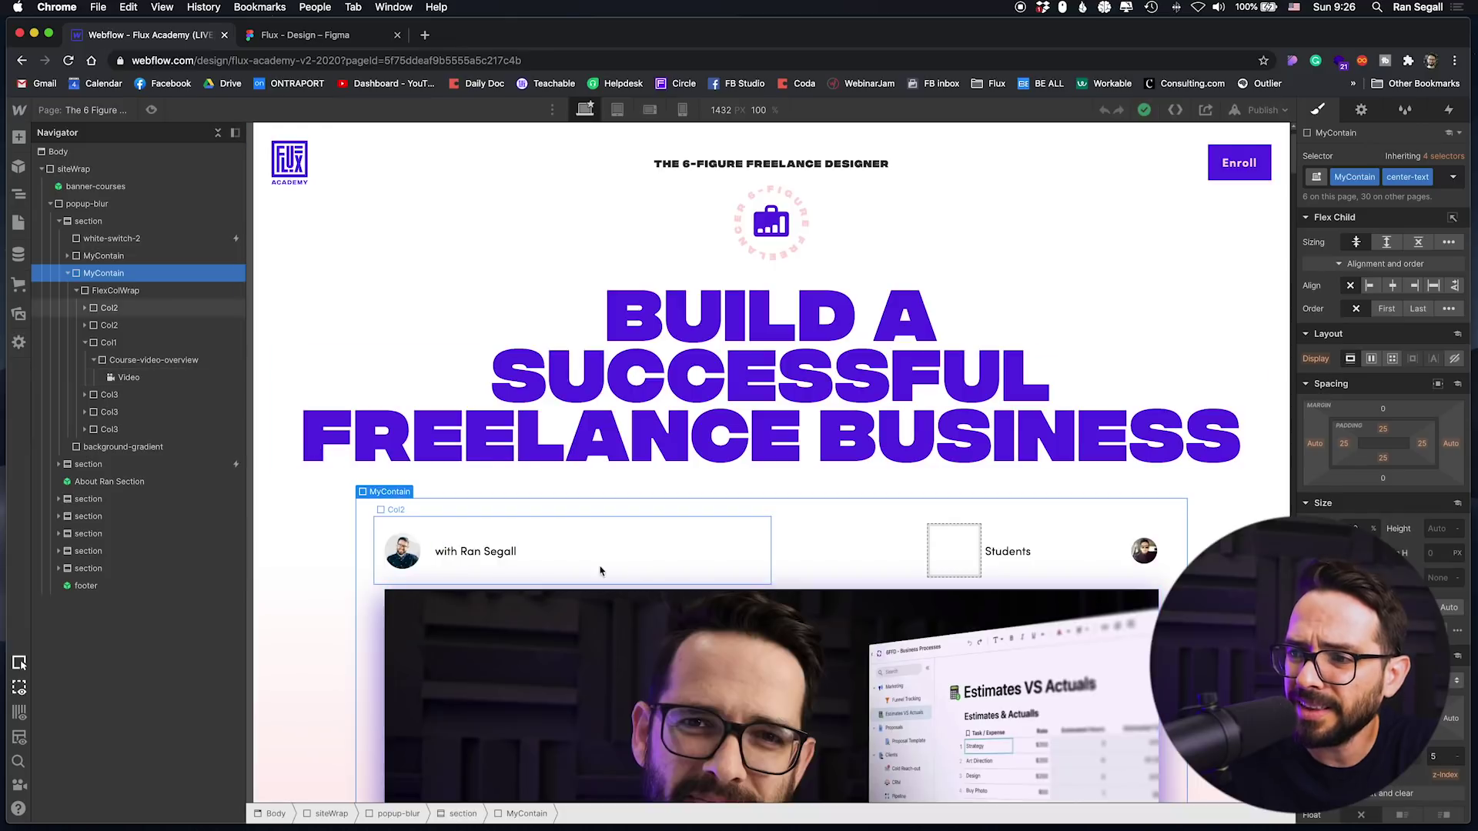
left_click(500, 521)
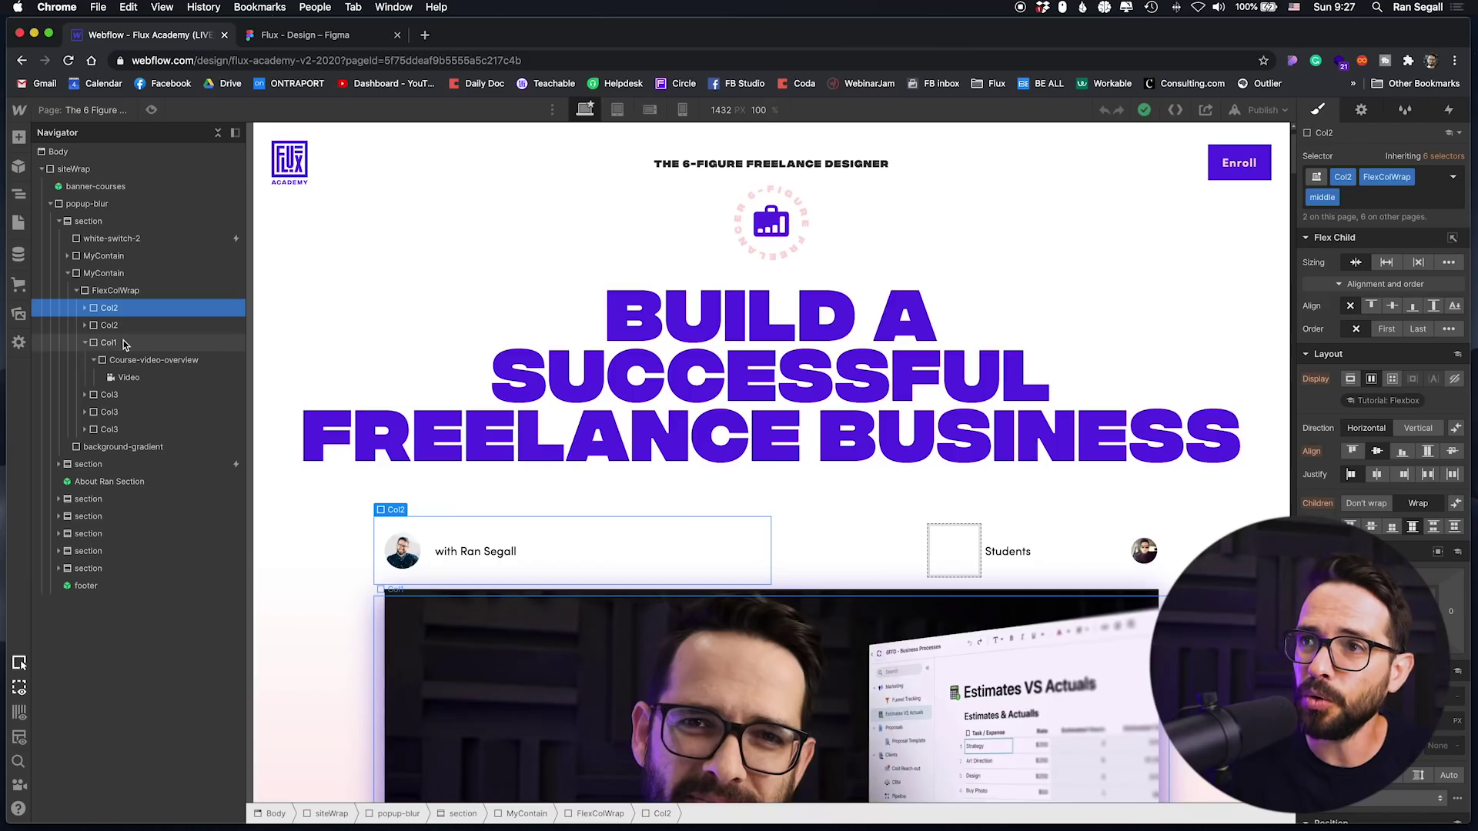
Return to the Figma file and go to the Cris Playground page
key("ctrl+Tab")
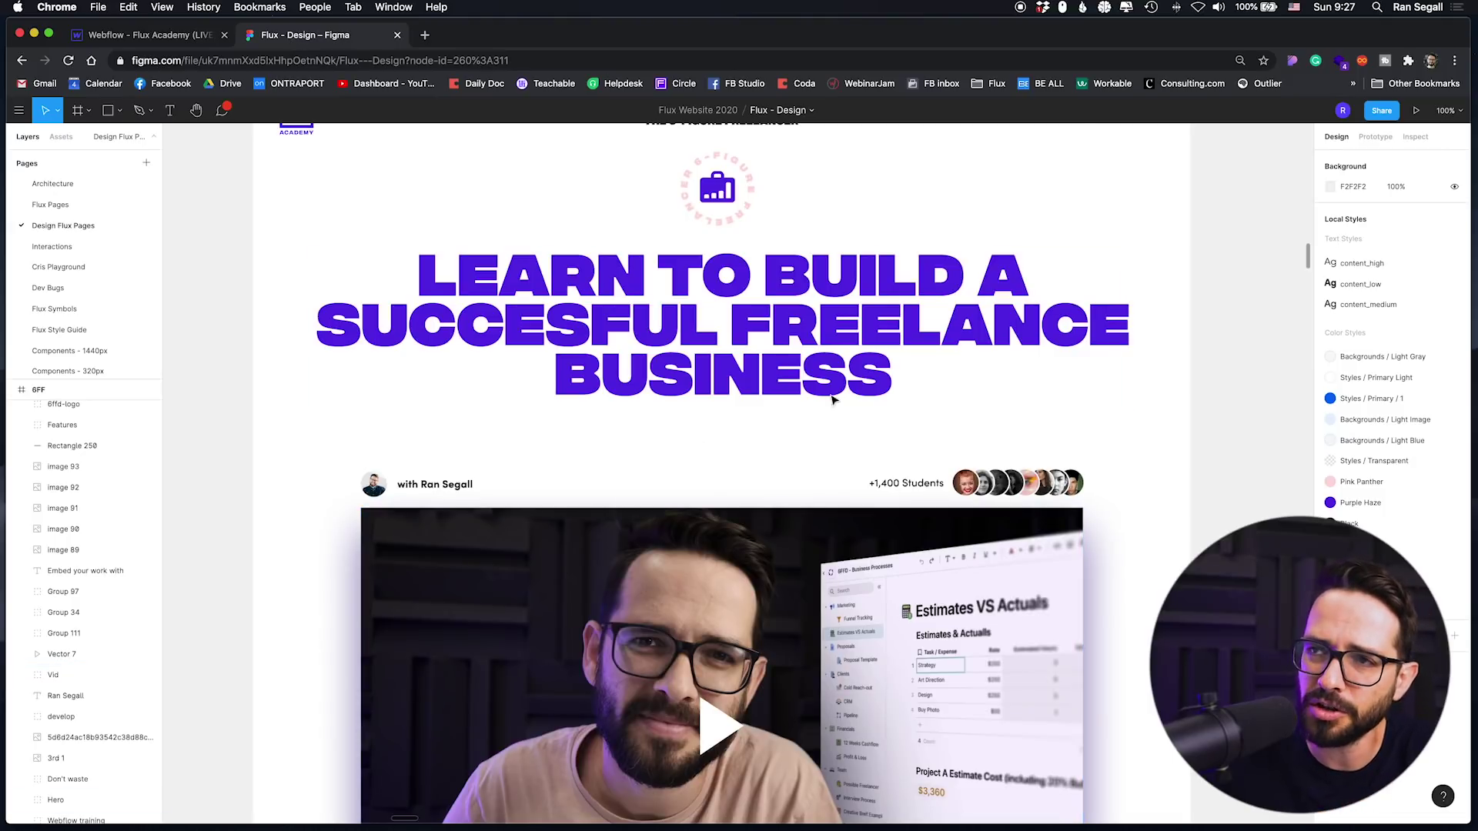
left_click(152, 35)
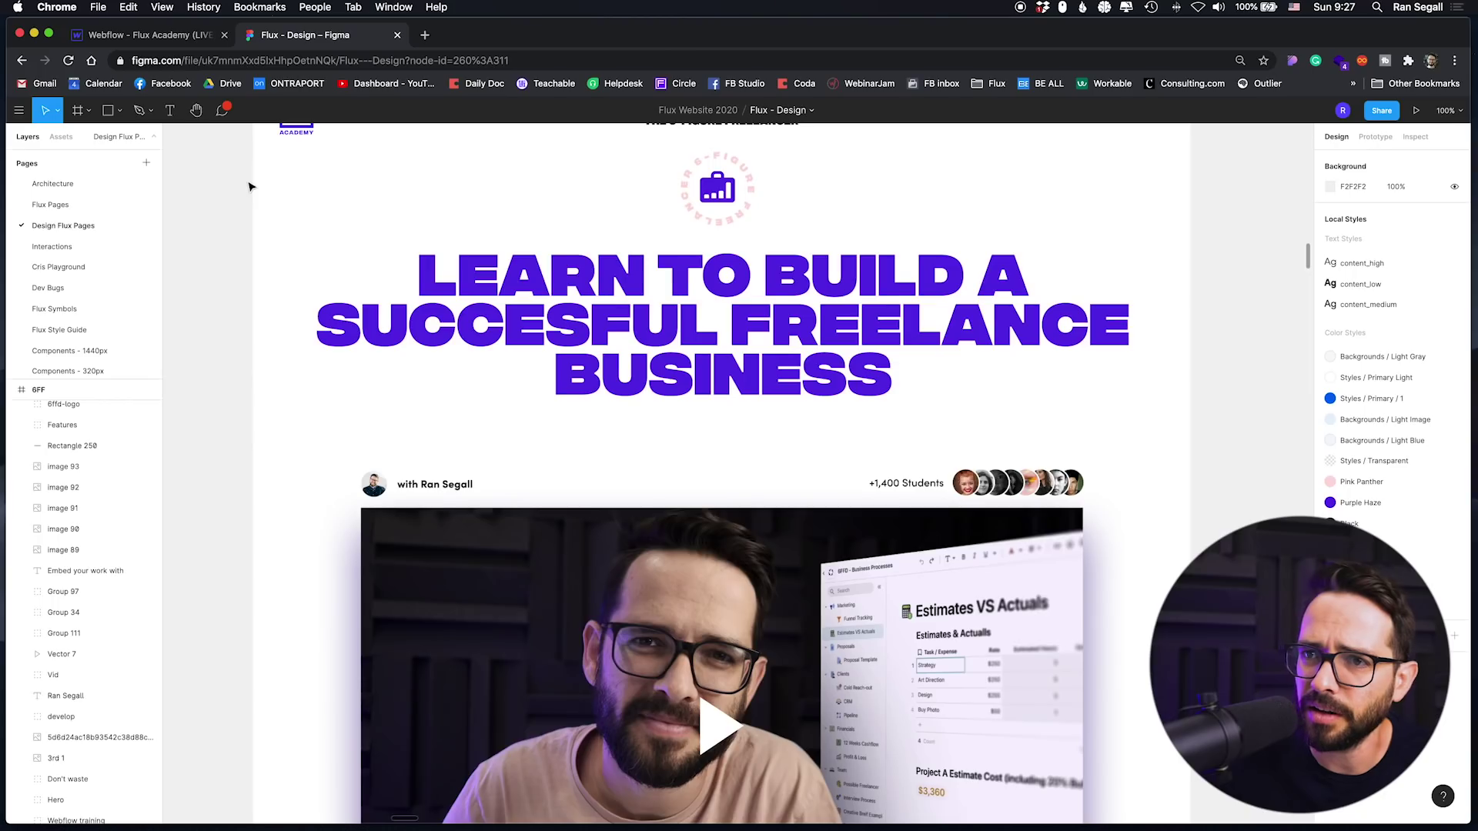
left_click(92, 267)
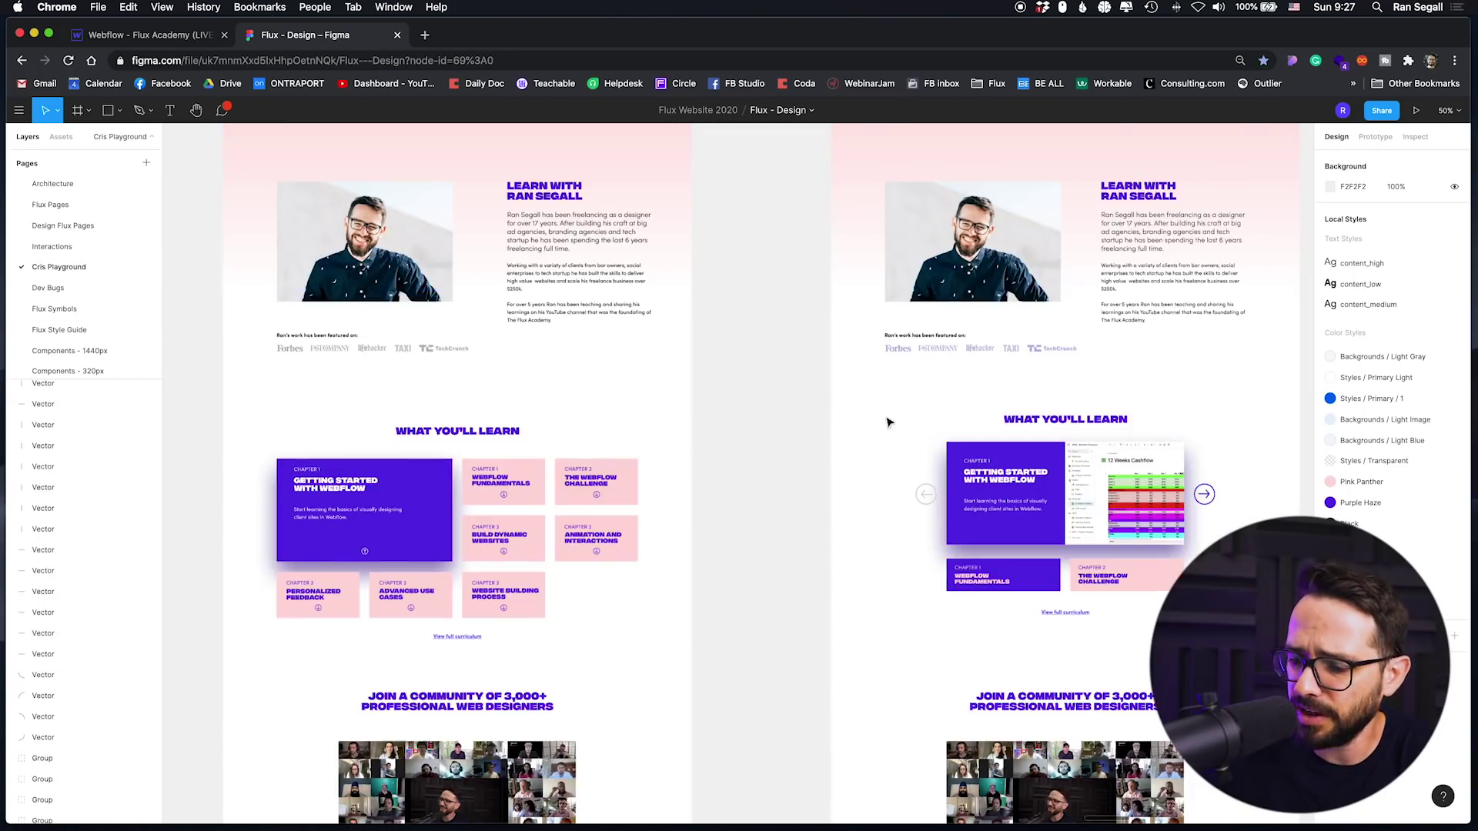
scroll(815, 399, "up", 5)
scroll(815, 400, "down", 3)
scroll(768, 264, "up", 5)
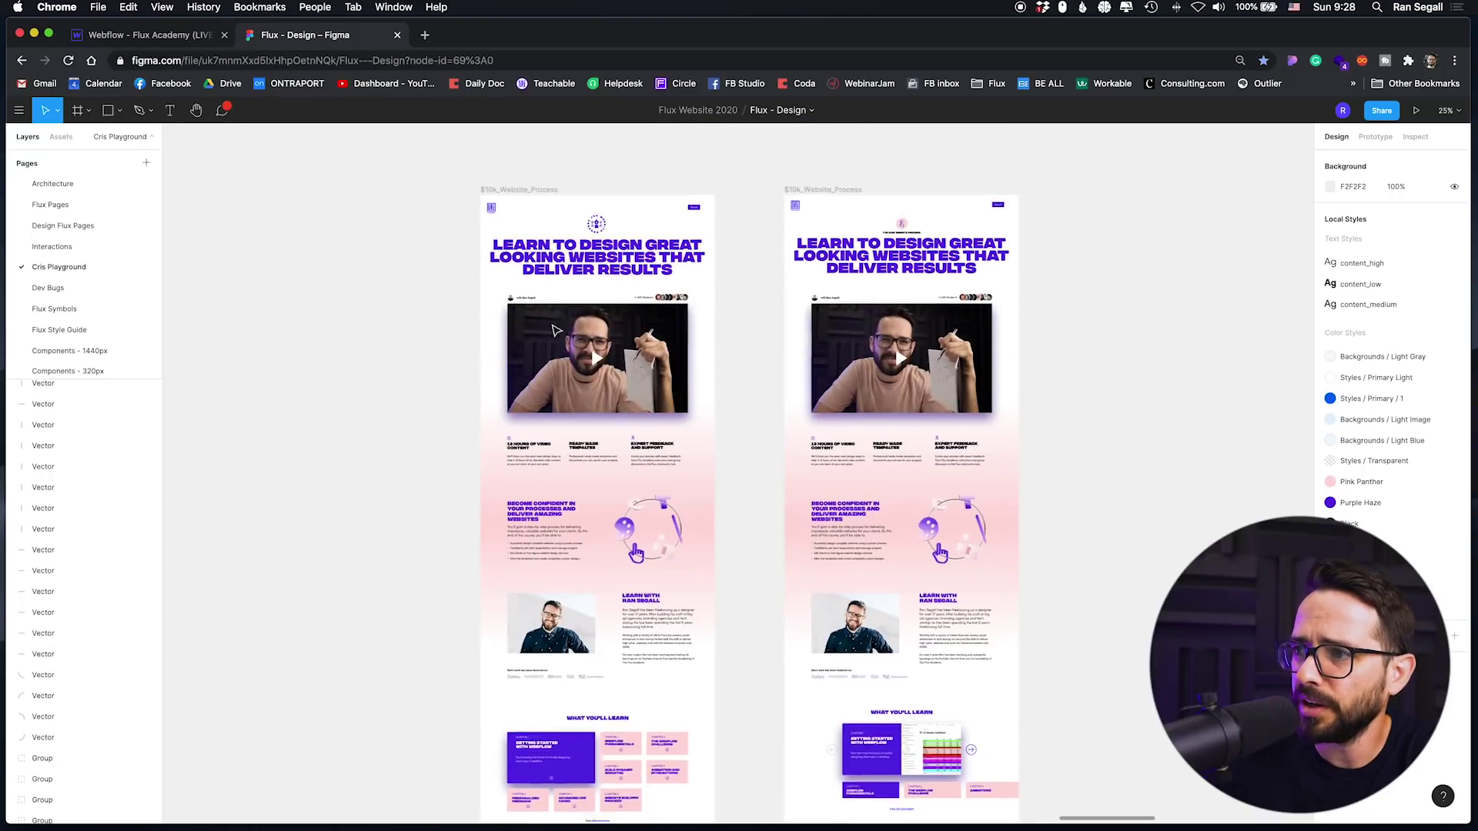
scroll(713, 419, "down", 5)
scroll(713, 418, "up", 3)
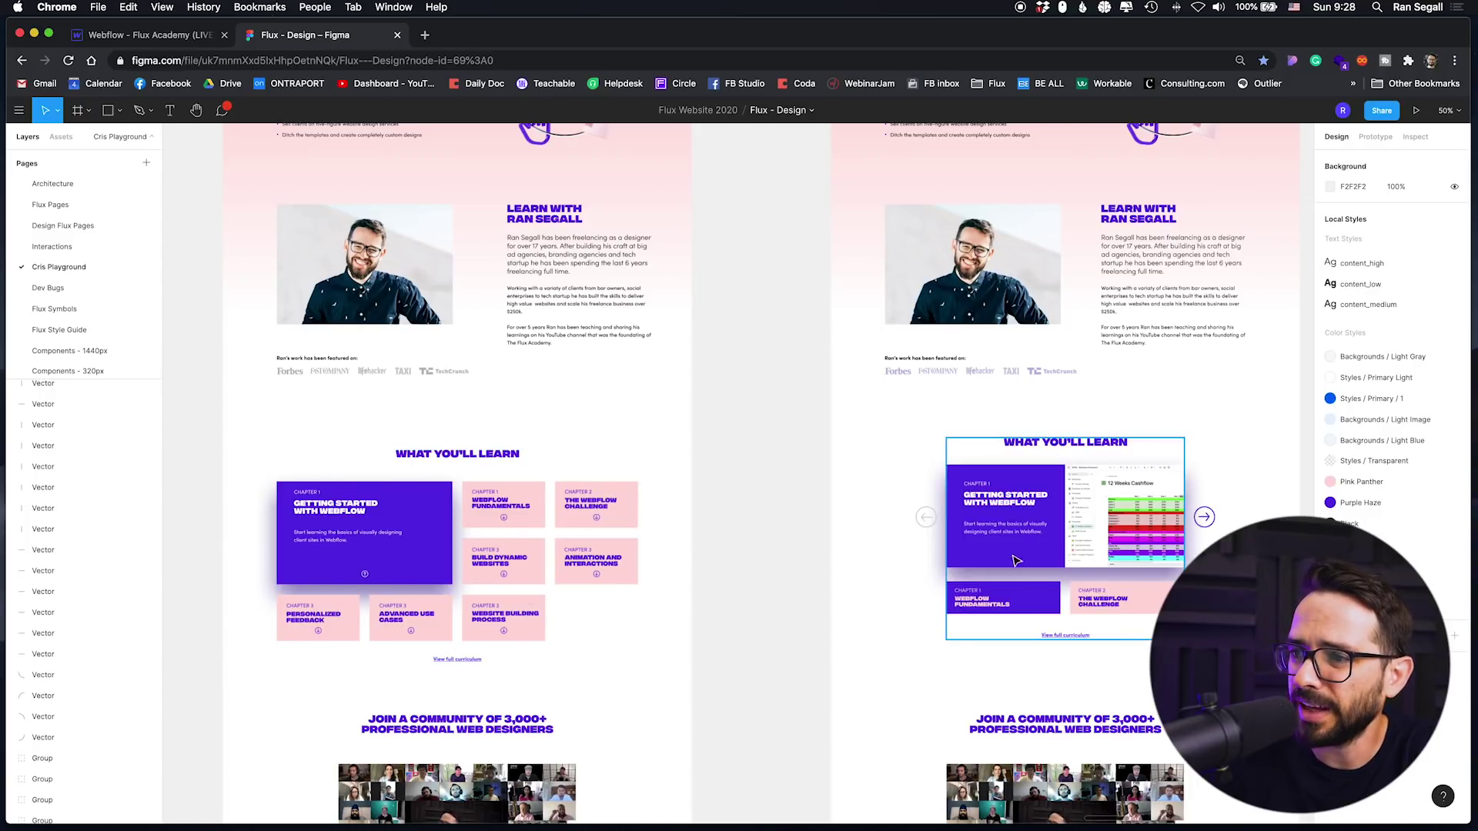
left_click_drag(742, 482, 736, 445)
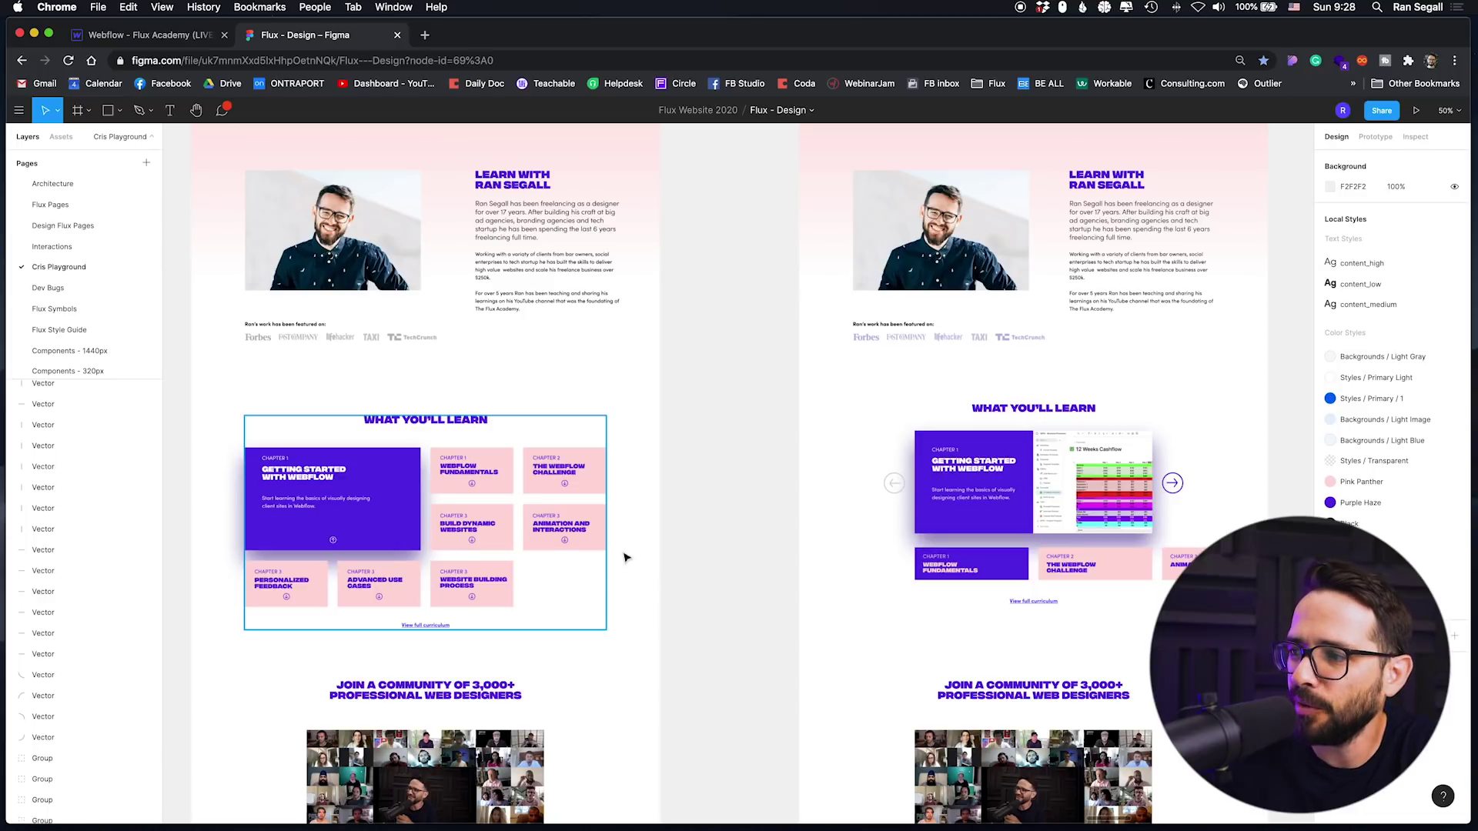
scroll(808, 552, "right", 3)
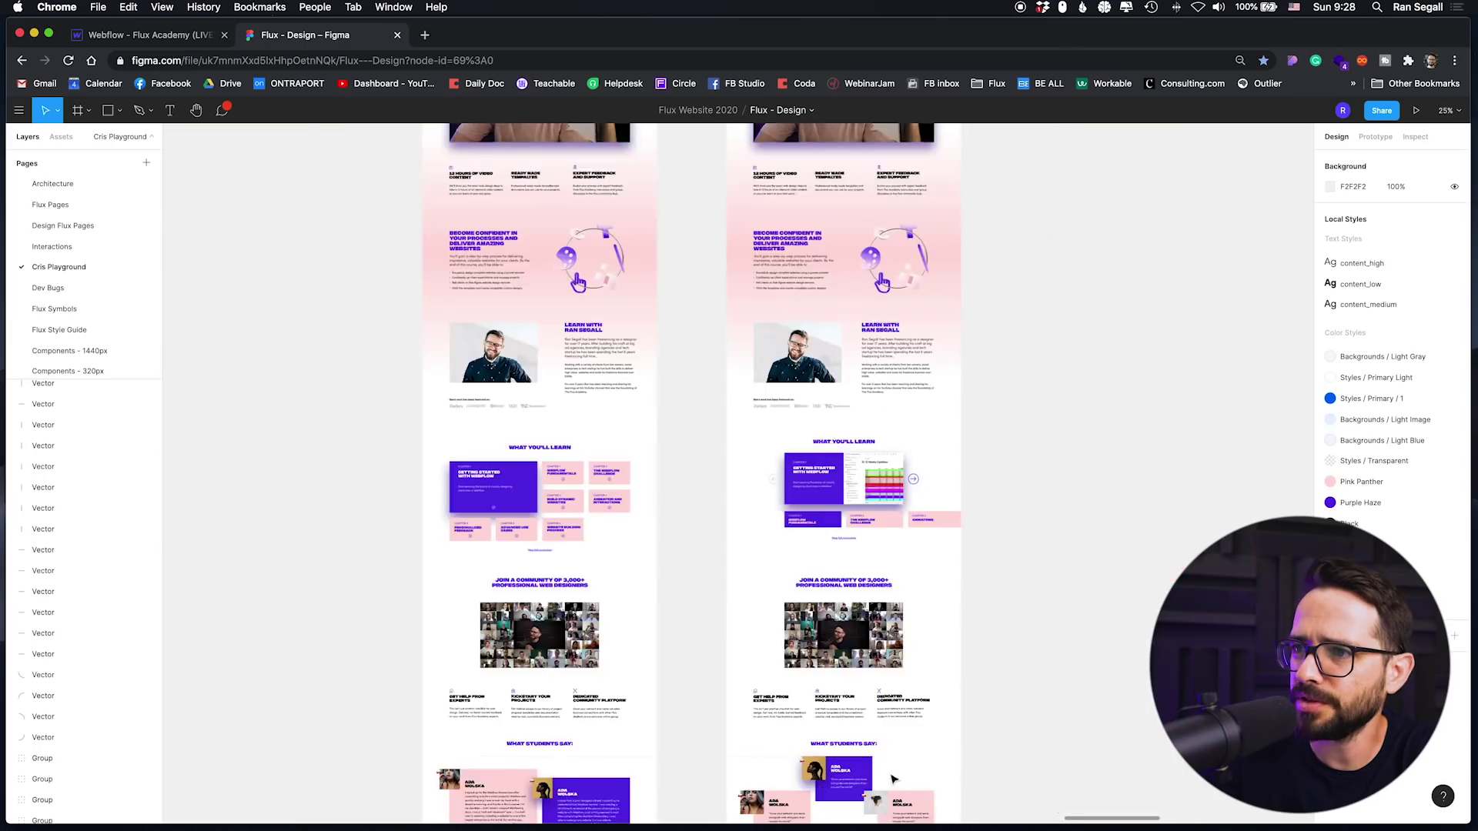
scroll(561, 422, "down", 5)
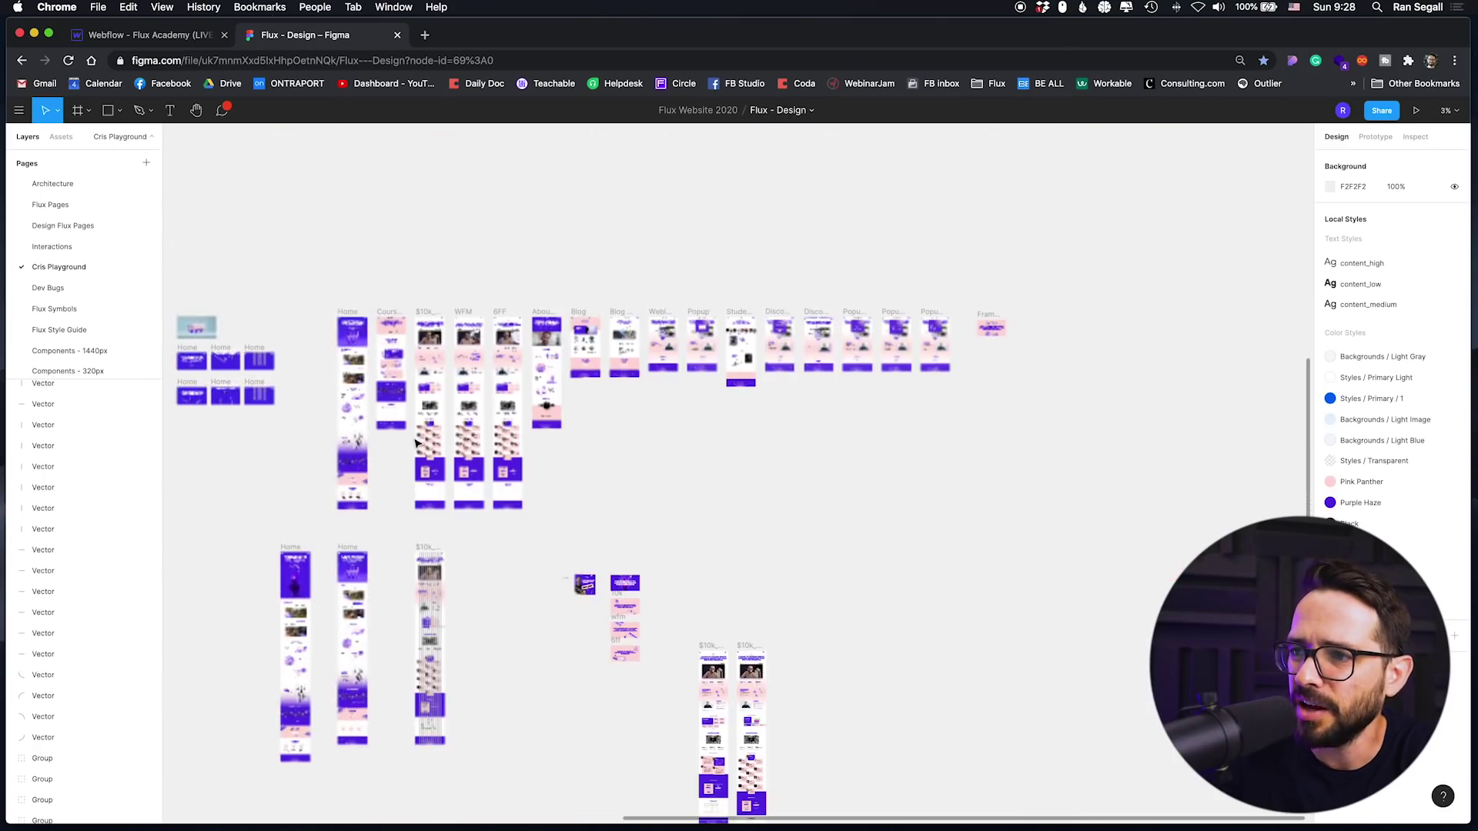
scroll(689, 548, "up", 3)
scroll(701, 523, "up", 3)
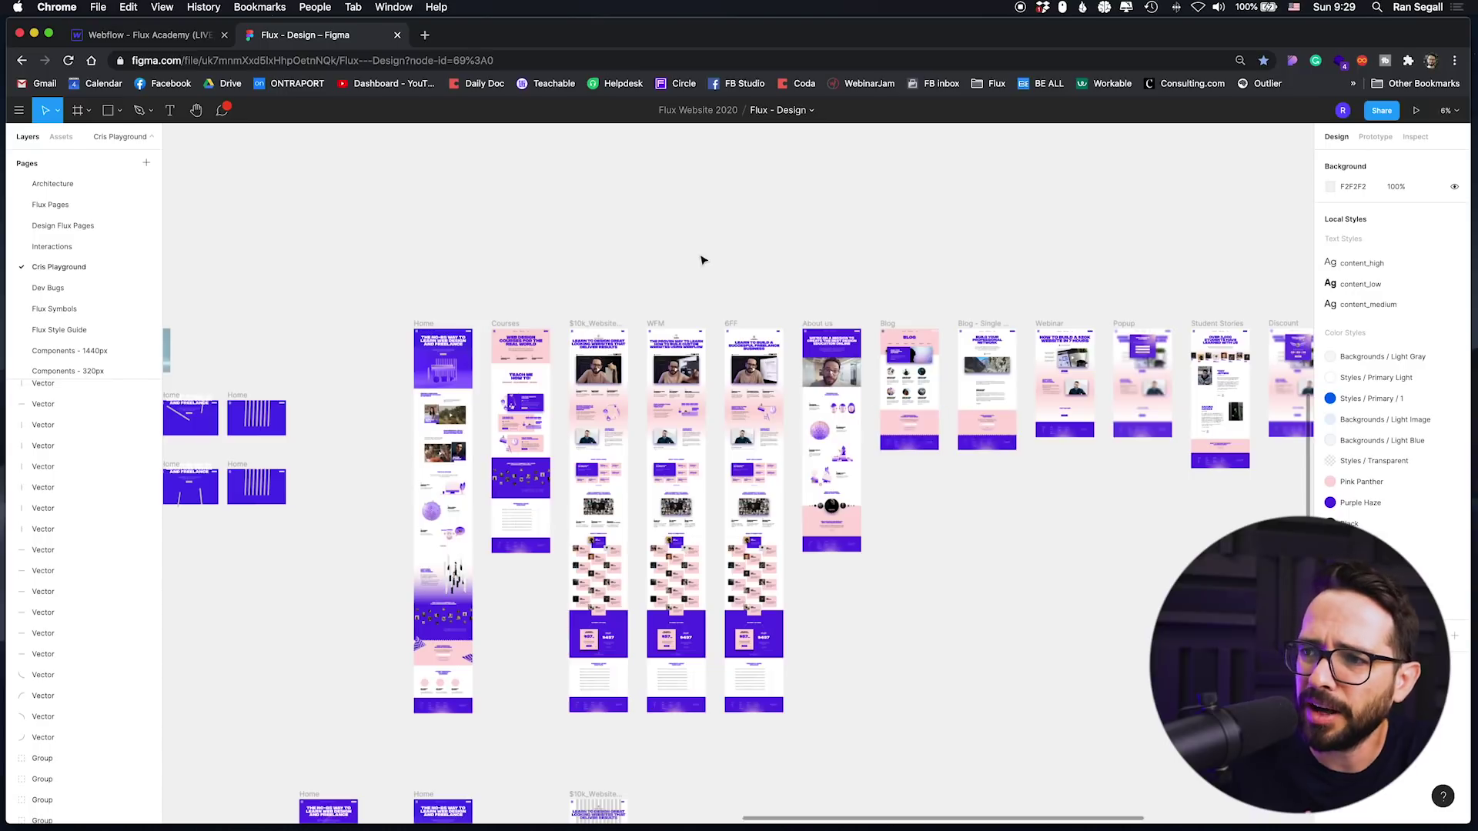
Open the Comments panel and pan to show the Home through Discount page frames
scroll(700, 254, "right", 2)
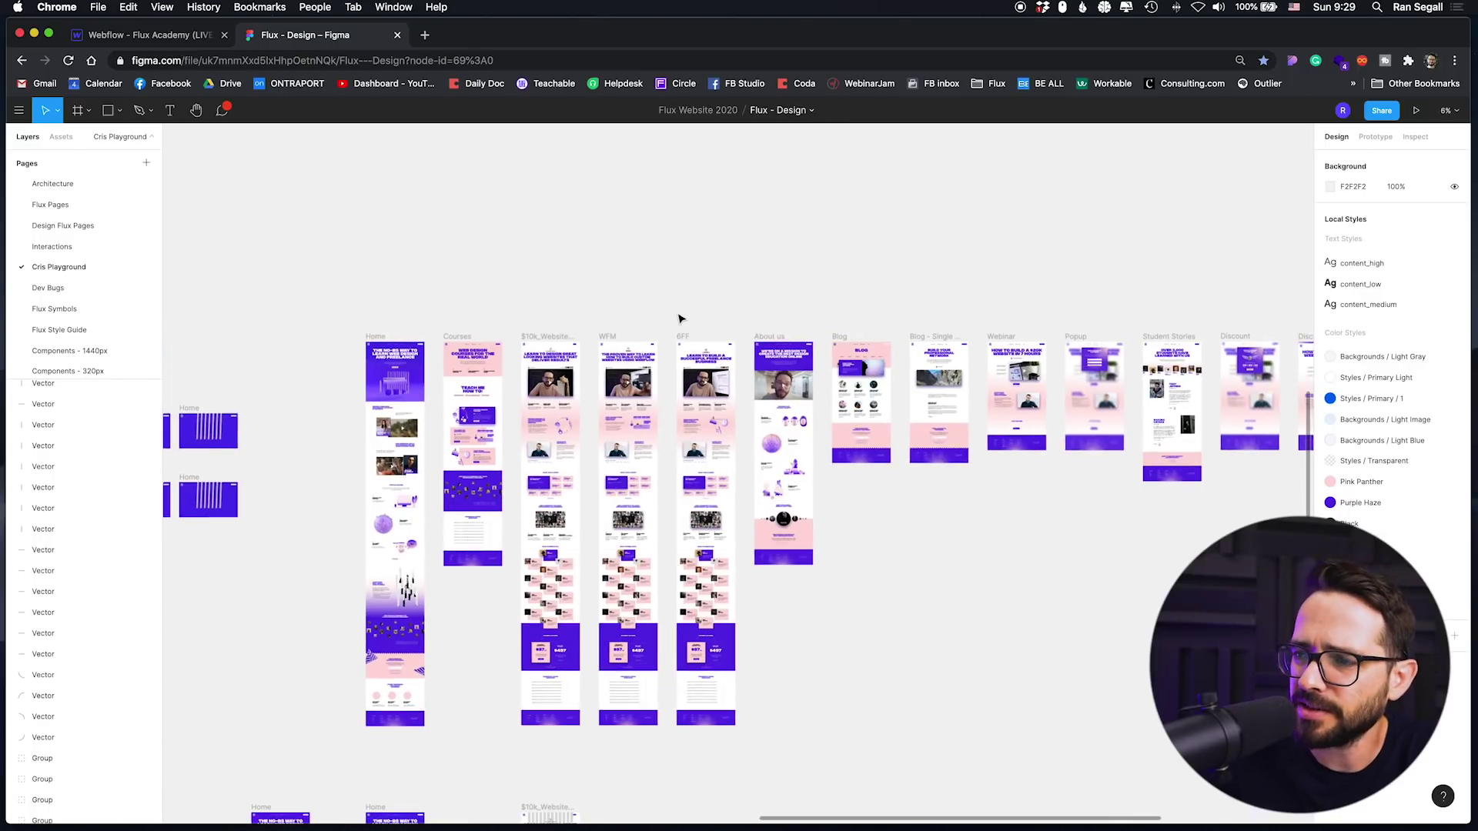
left_click(220, 113)
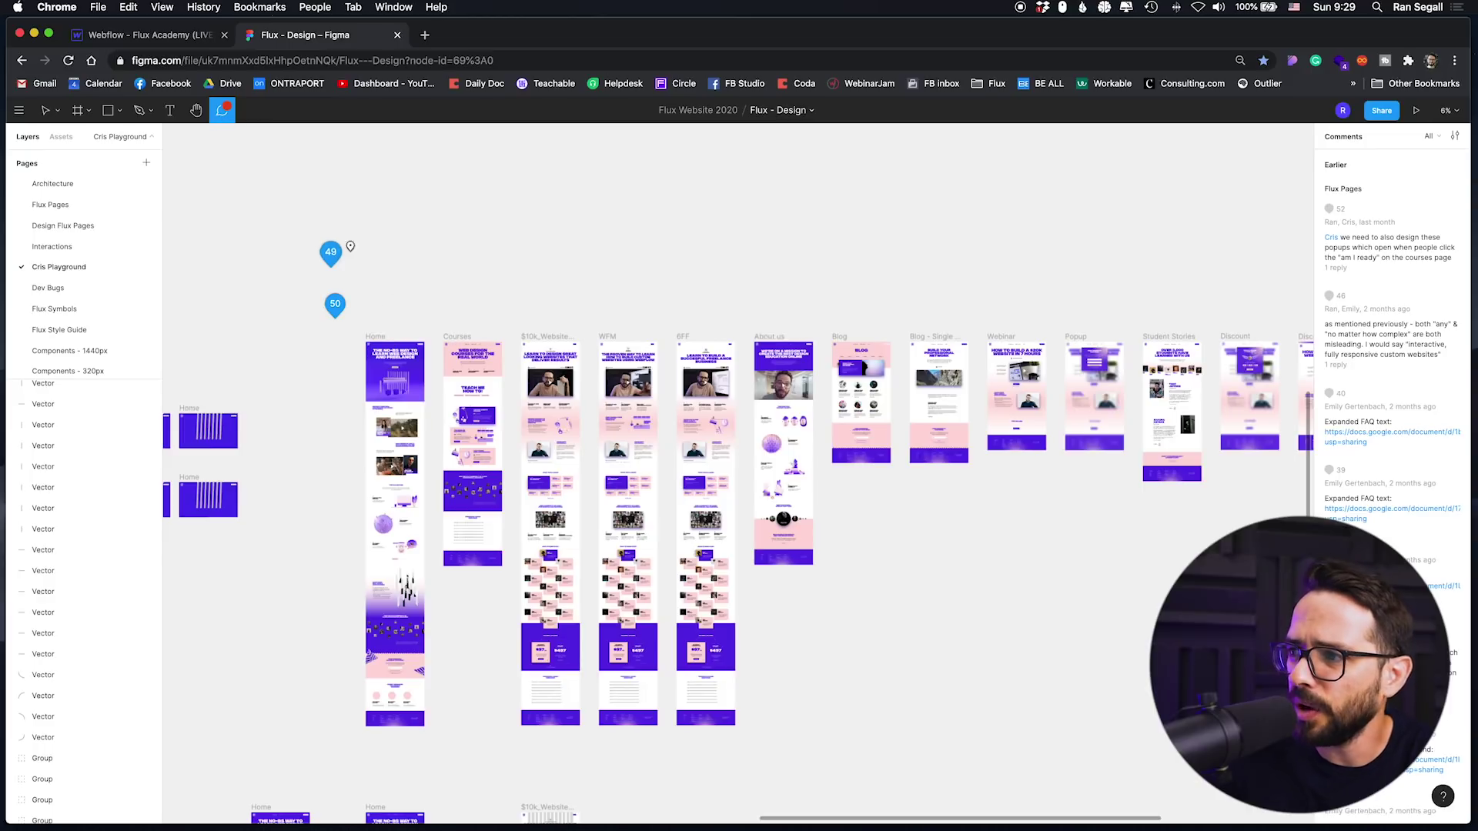
left_click_drag(1046, 640, 826, 643)
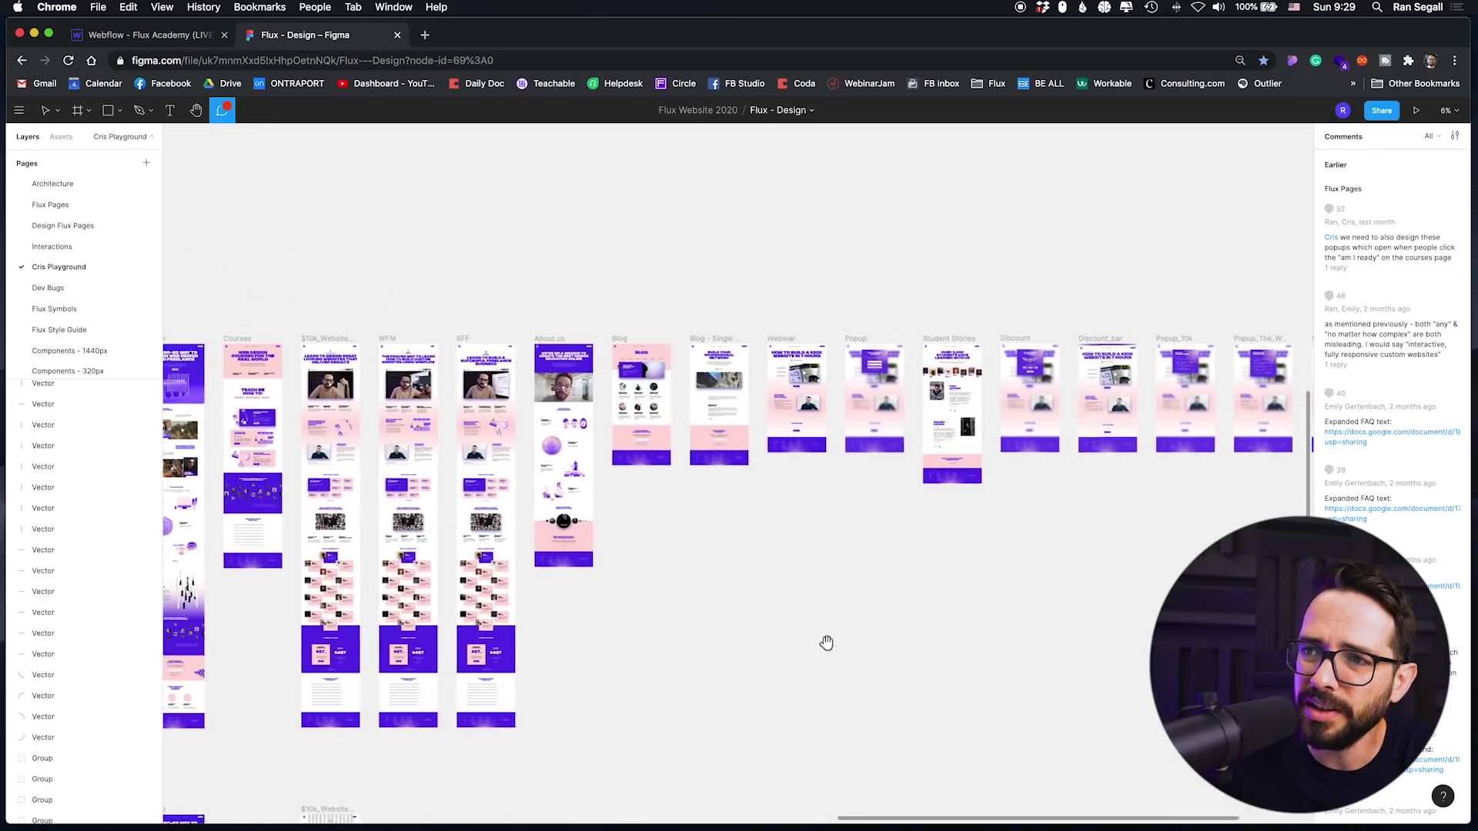
scroll(826, 642, "left", 3)
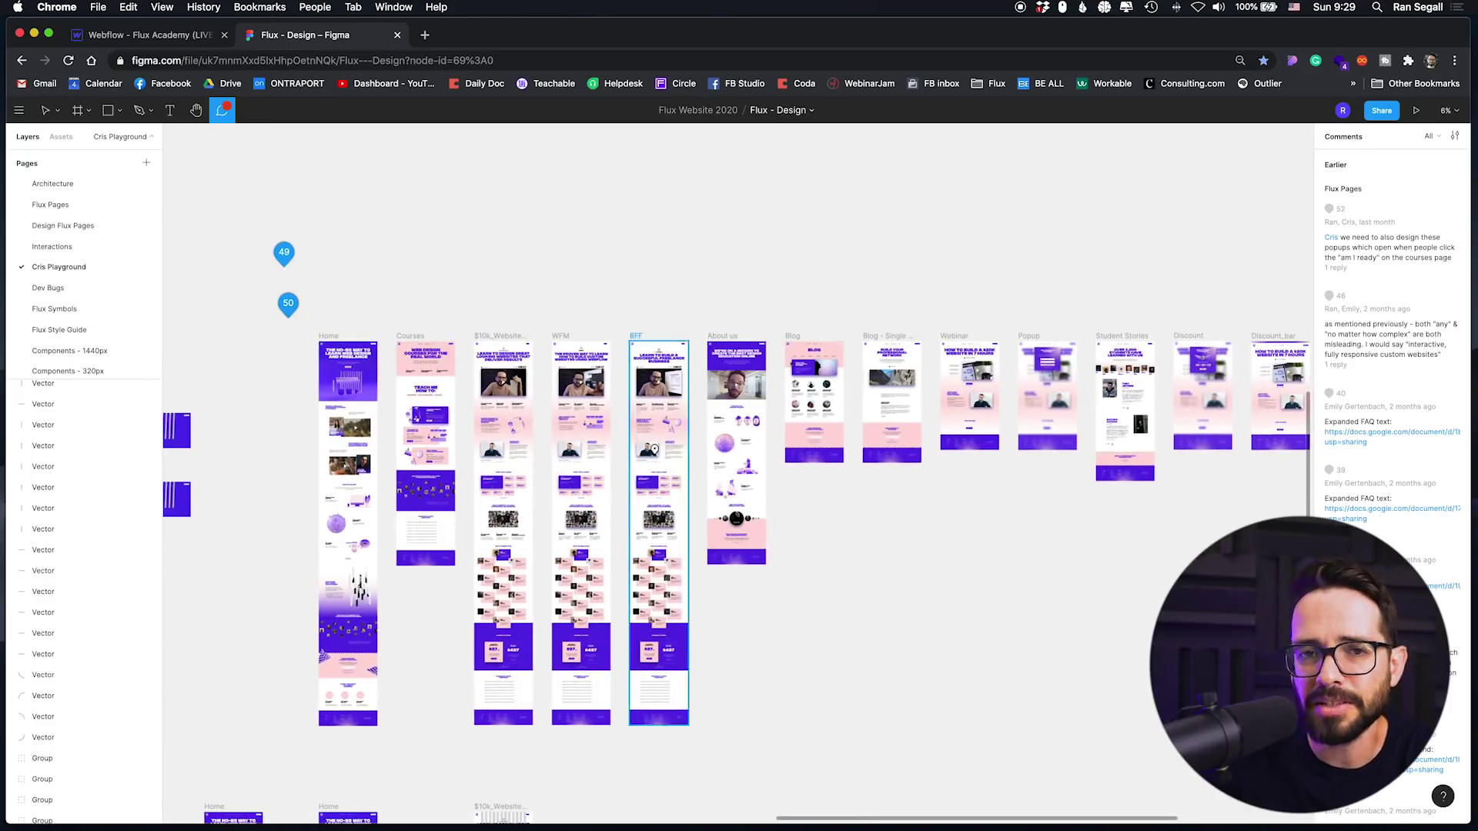